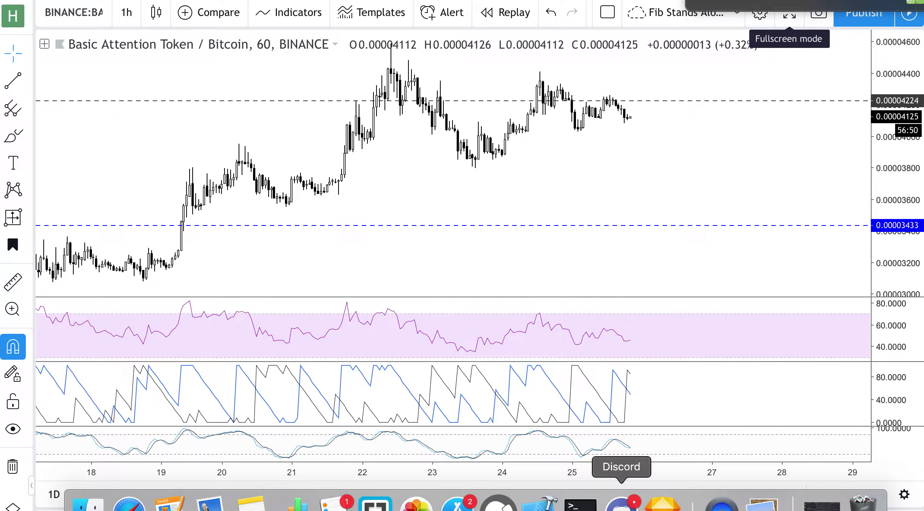
Step: Quit the Discord application that is running in the background
right_click(622, 502)
left_click(631, 461)
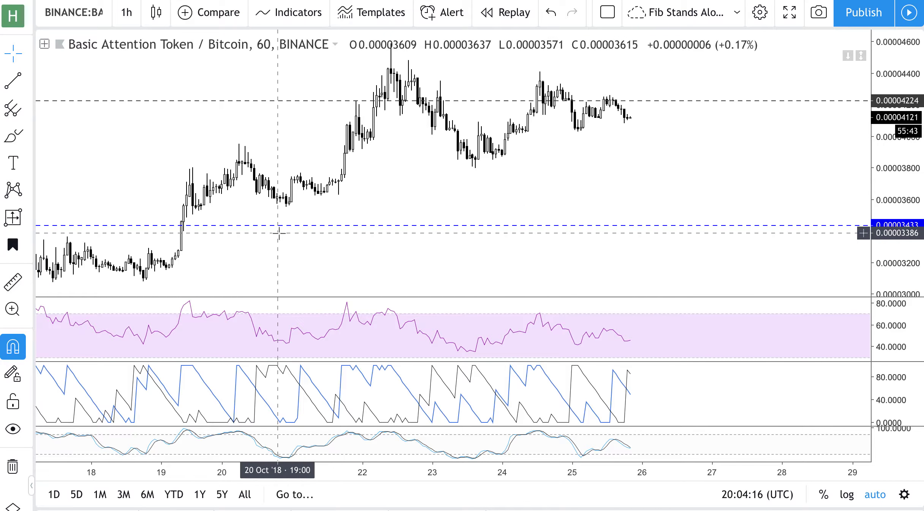
Step: Measure the 21–22 October rally with a price range from 0.00003757 to 0.00004428, and delete that measurement
scroll(721, 198, "left", 2)
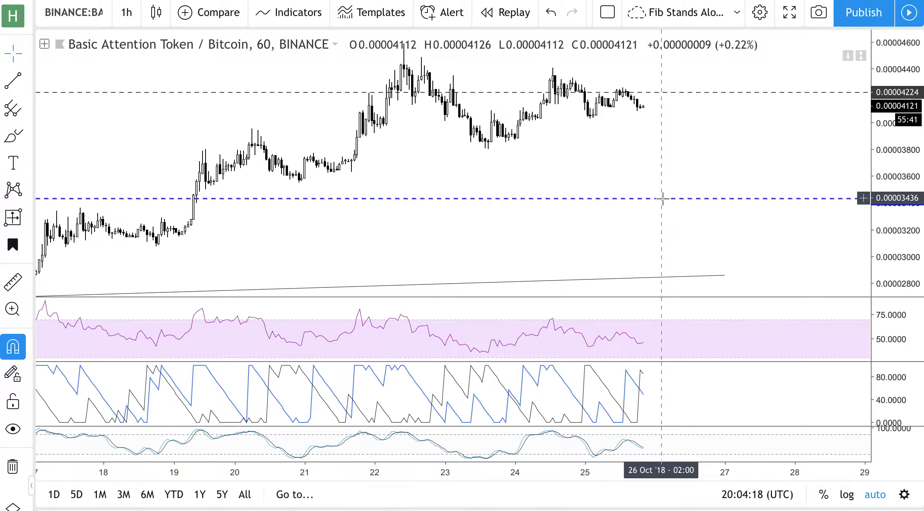
scroll(719, 198, "right", 2)
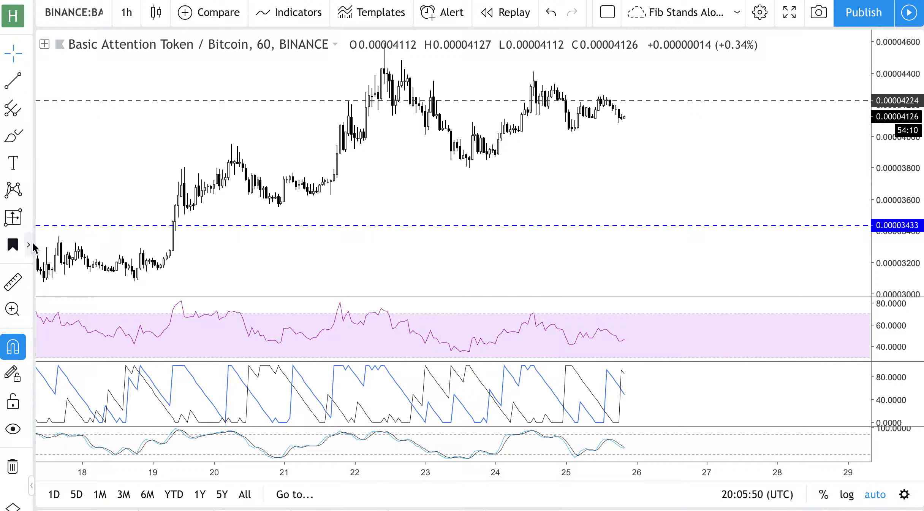
left_click(30, 217)
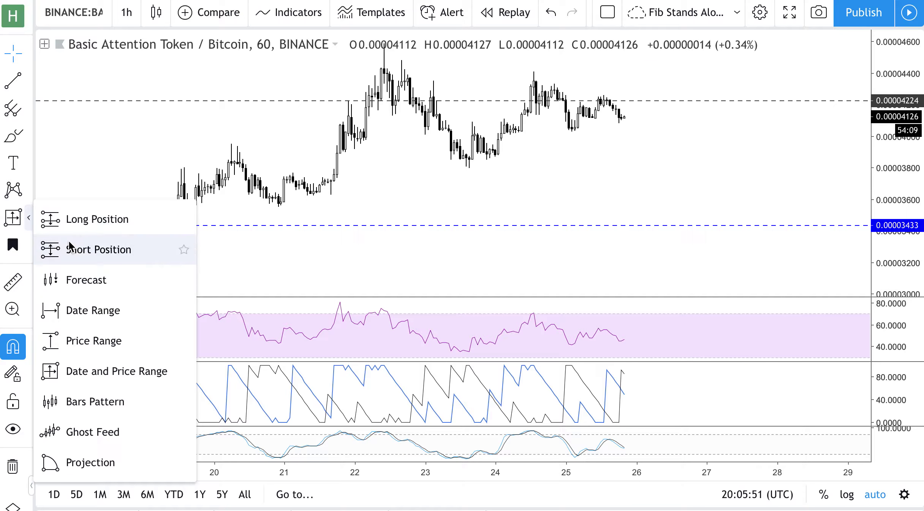
left_click(123, 340)
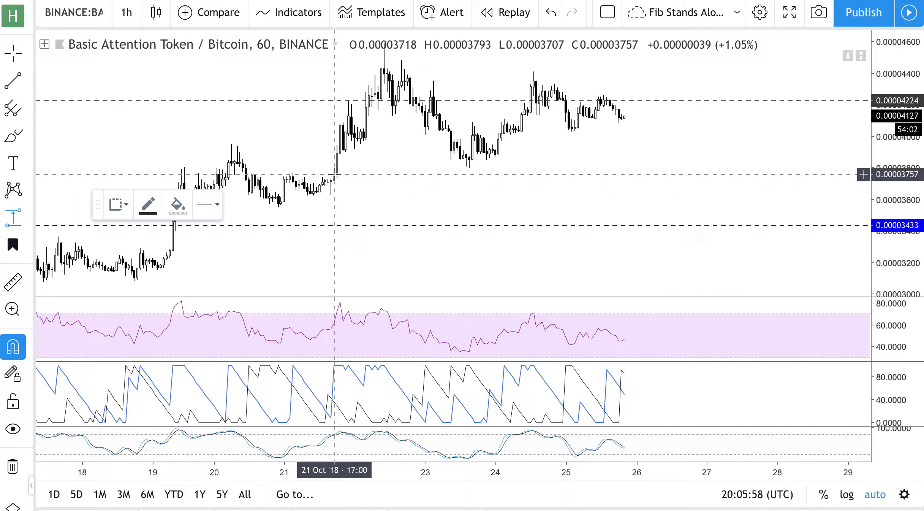
left_click(334, 174)
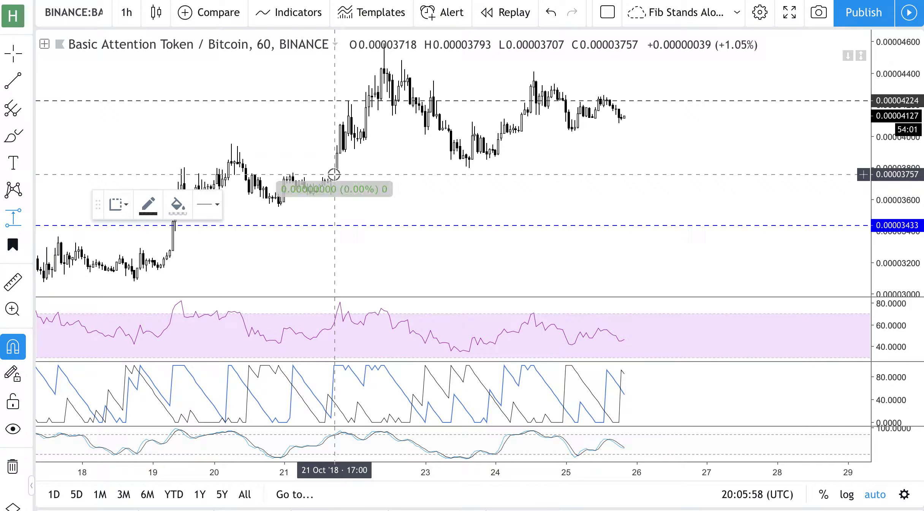
left_click(384, 69)
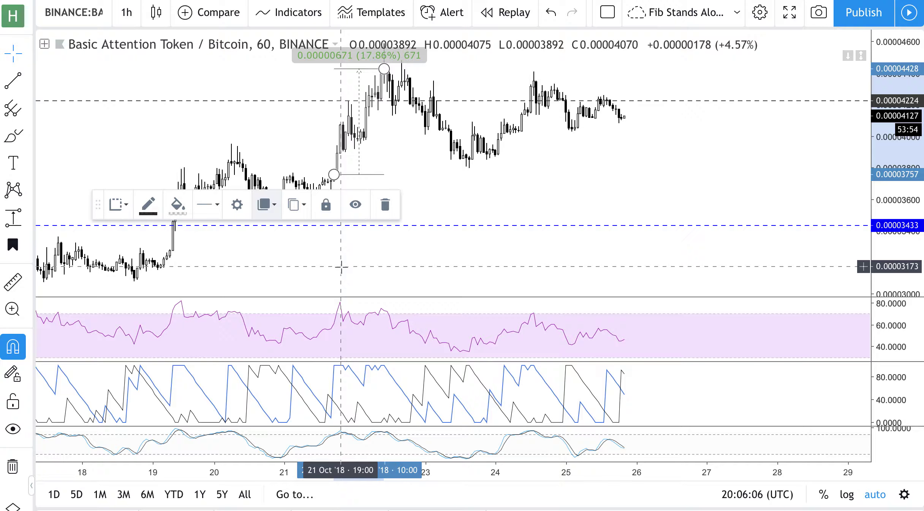
left_click(639, 186)
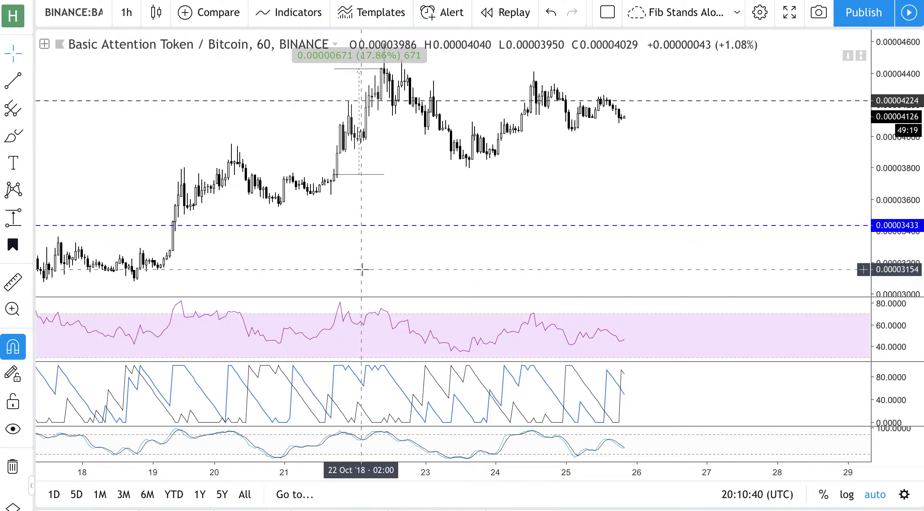
left_click(362, 181)
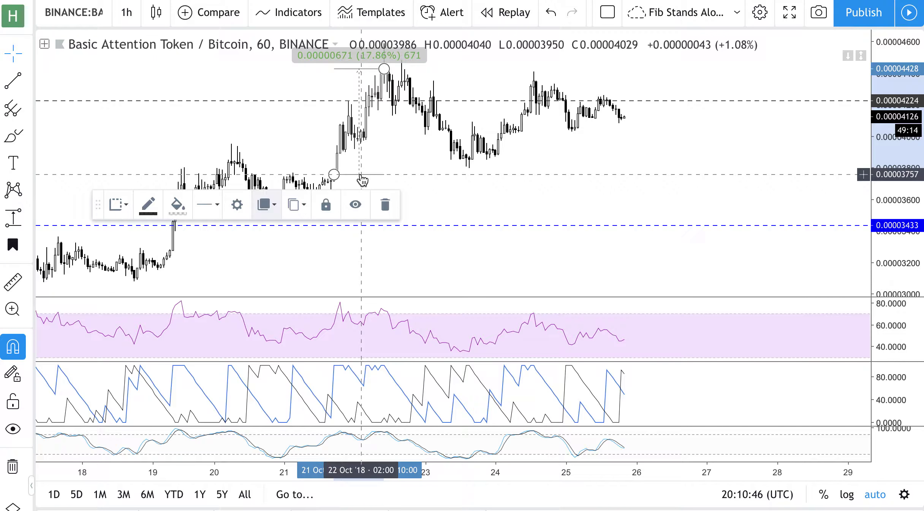
key("Delete")
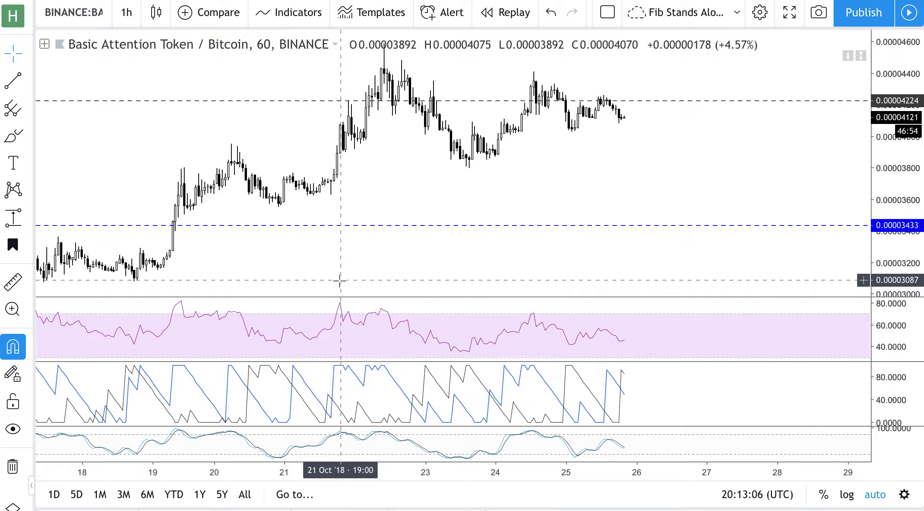
Step: Draw a trend line on the price chart from the 21 October 19:00 high at 0.00004075 to 0.00004431 on 22 October 09:00
left_click(29, 80)
left_click(72, 86)
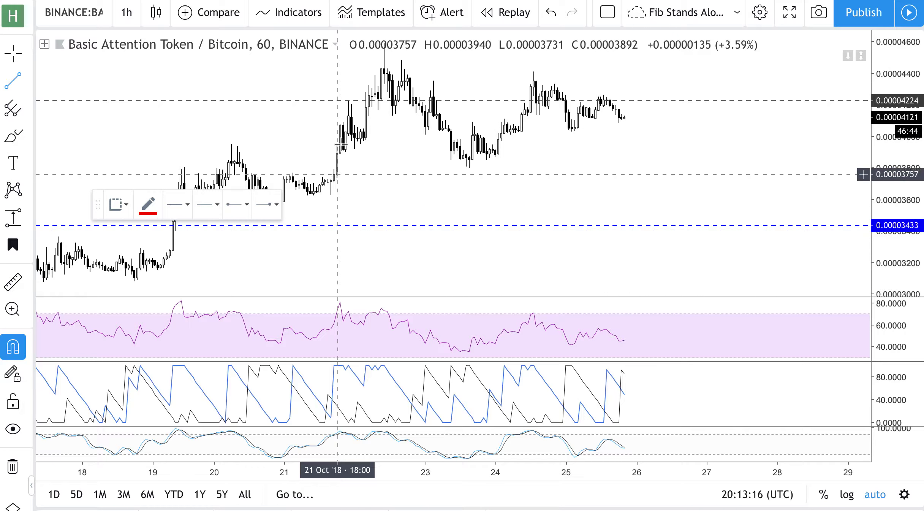
left_click(340, 124)
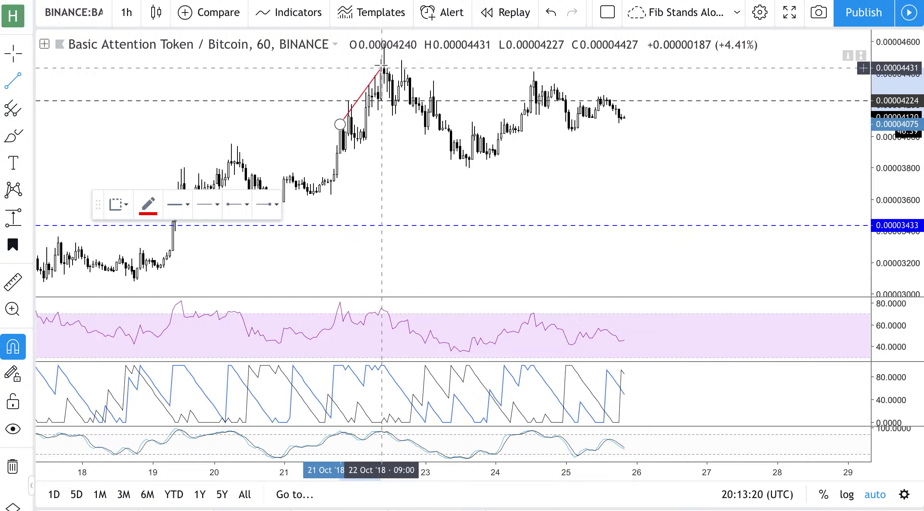
left_click(382, 68)
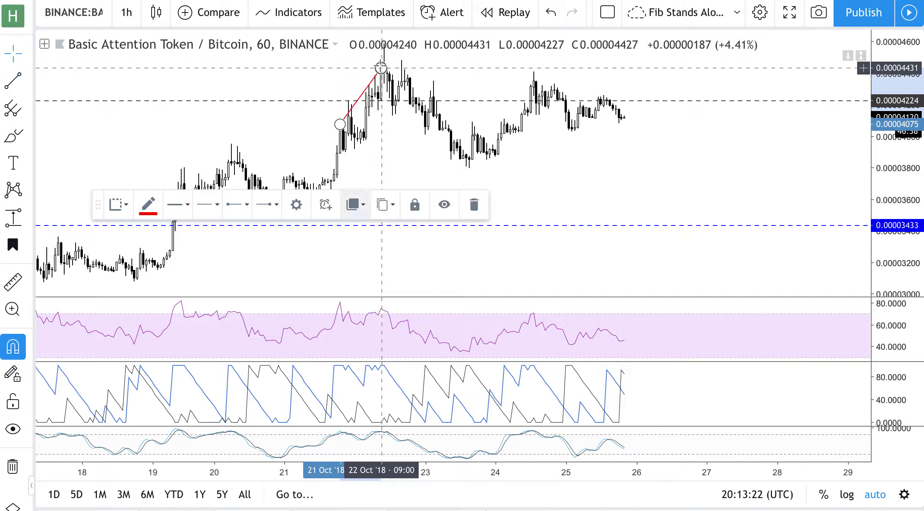
left_click(336, 83)
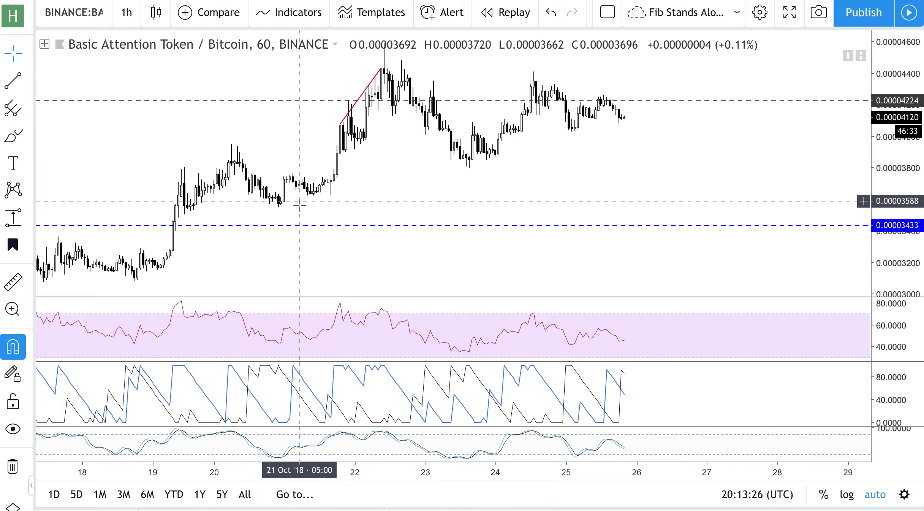
Step: Draw a matching trend line on the purple oscillator from its 21 October peak at 80.7290 to 75.1544 on 22 October 10:00
left_click(13, 80)
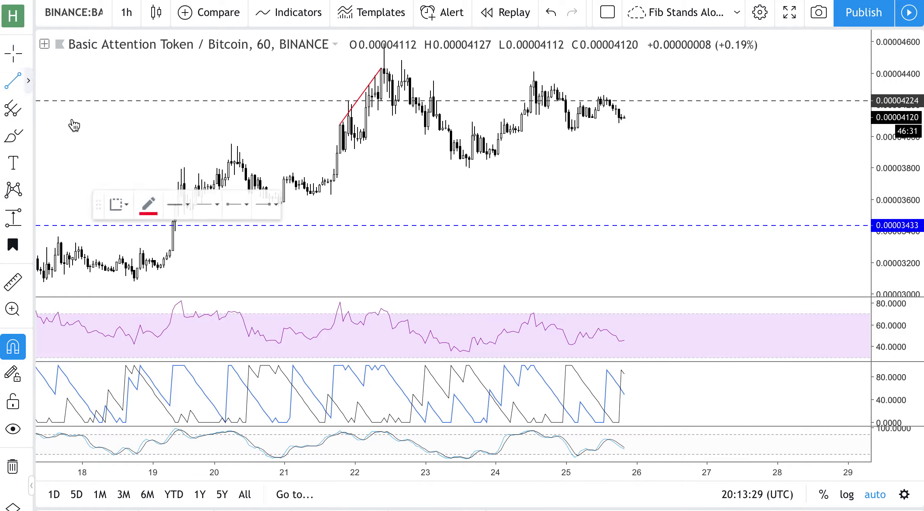
left_click(340, 302)
left_click(384, 307)
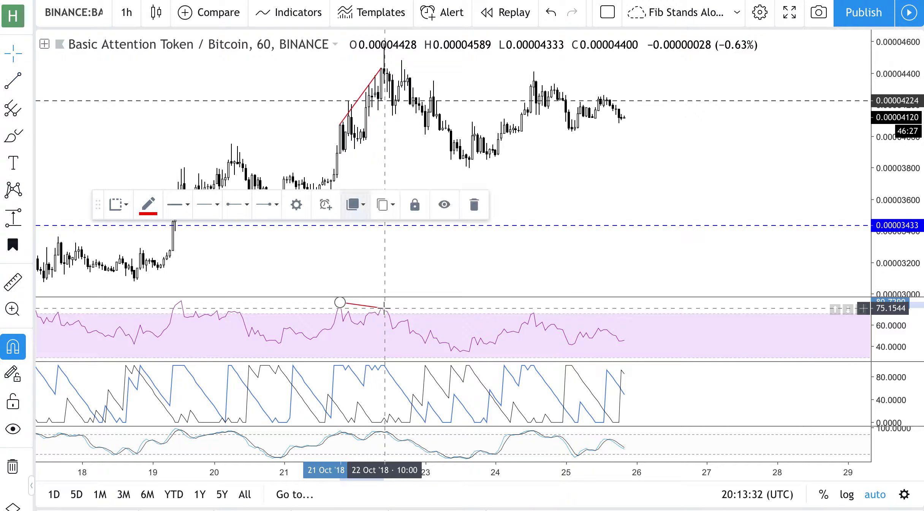
left_click(516, 276)
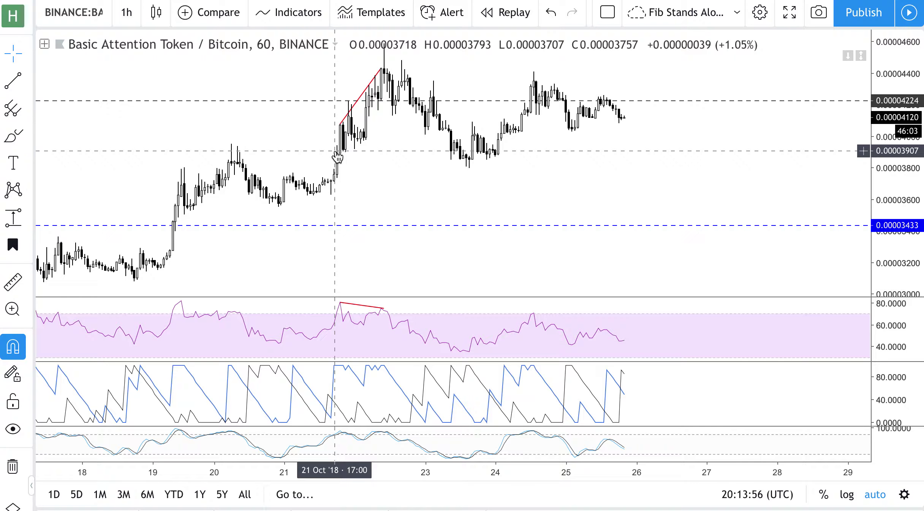
Step: Reverse both trend lines' slopes by moving the price line's start up to 0.00004510 and the oscillator line's start down to 57.0369
left_click(341, 128)
left_click_drag(341, 128, 328, 56)
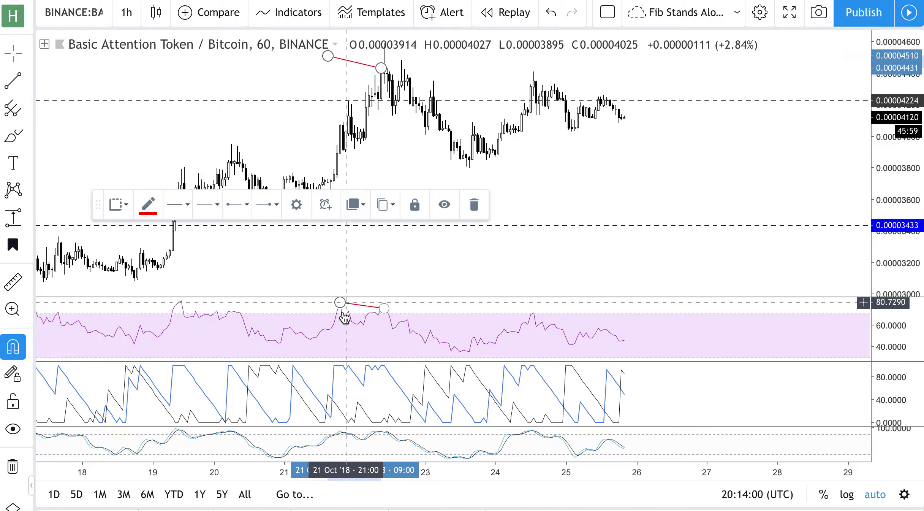
left_click_drag(340, 303, 331, 328)
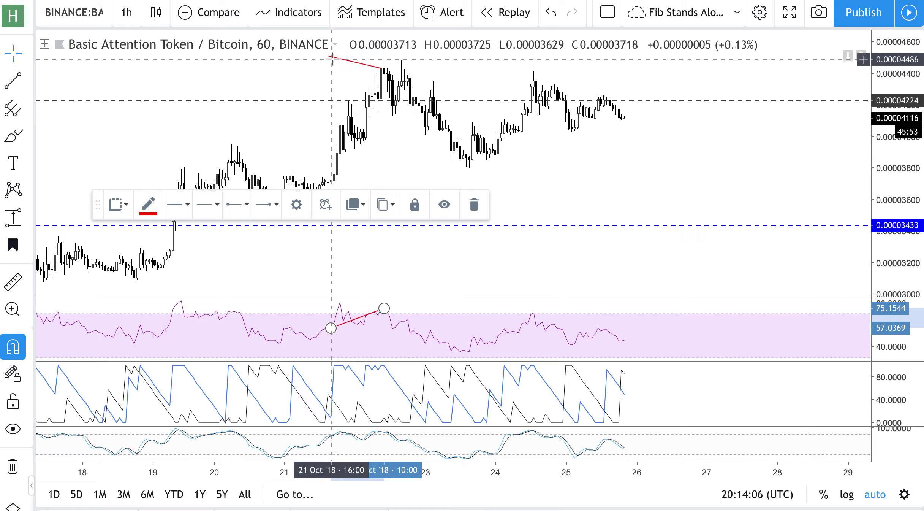
Step: Move the price line's start back to the 0.00004075 high and the oscillator line's start back onto its 21 October peak
left_click_drag(330, 57, 340, 124)
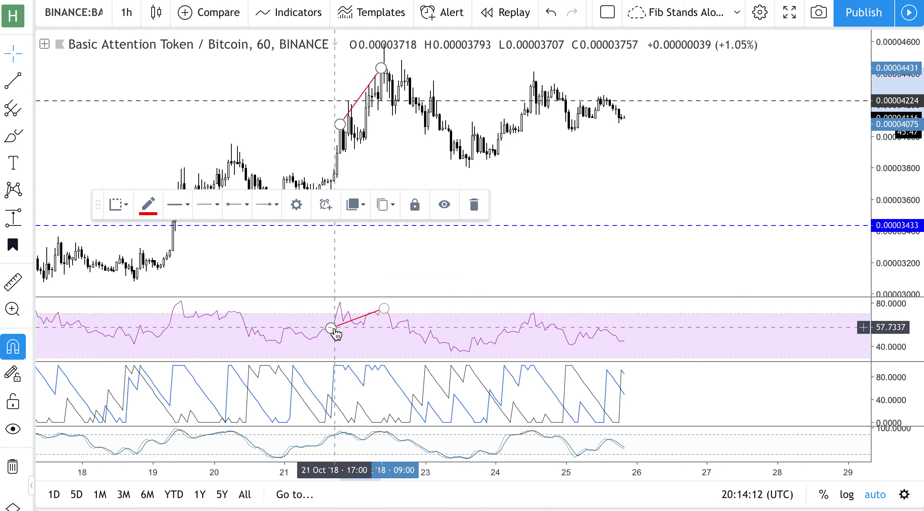
left_click_drag(337, 330, 340, 303)
left_click(466, 290)
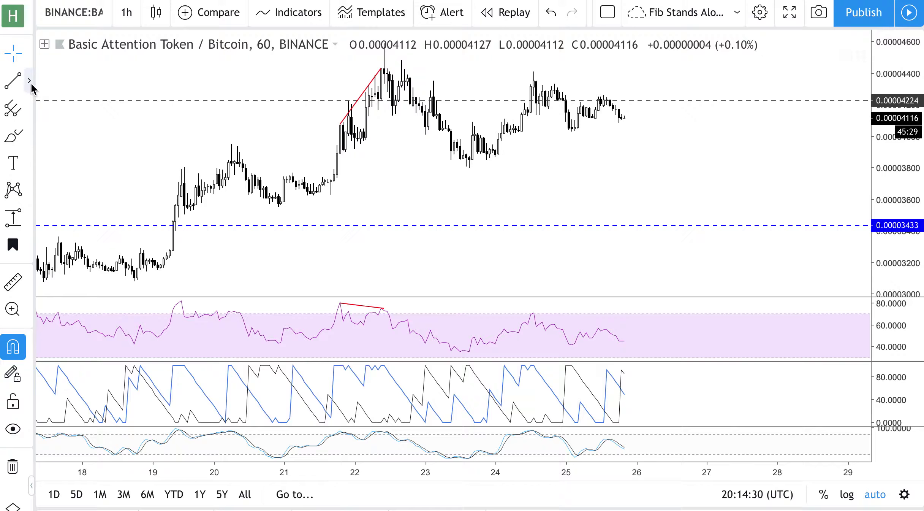
Step: Draw a trend angle of about 54° along the price trend line, from 0.00004070 on 21 October to 0.00004428 on 22 October
left_click(30, 81)
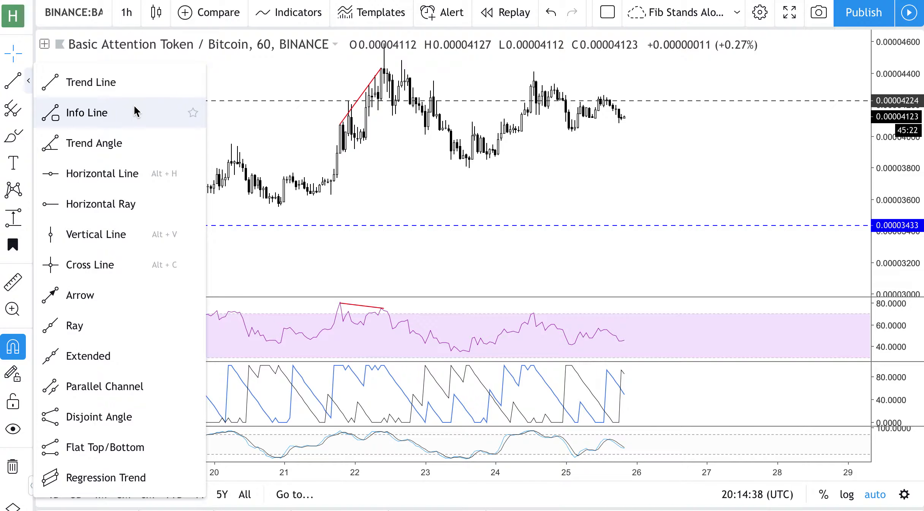
left_click(110, 145)
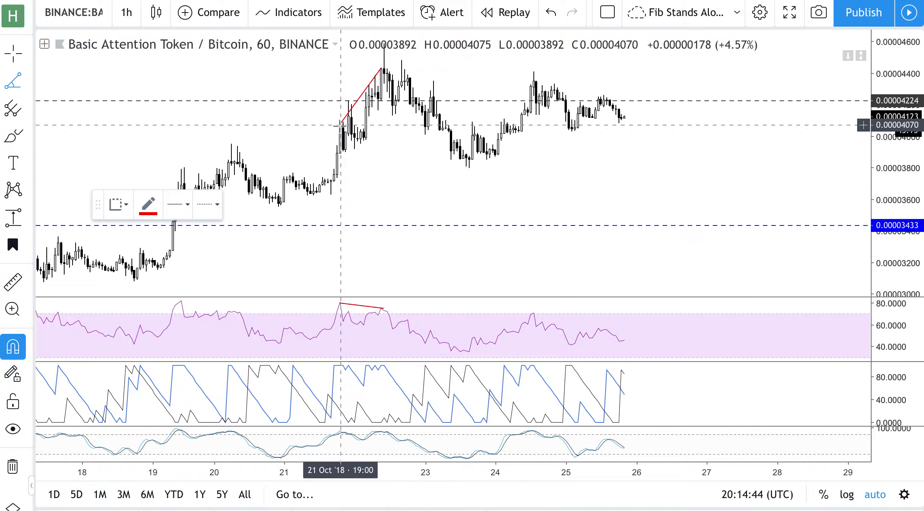
left_click_drag(341, 125, 381, 69)
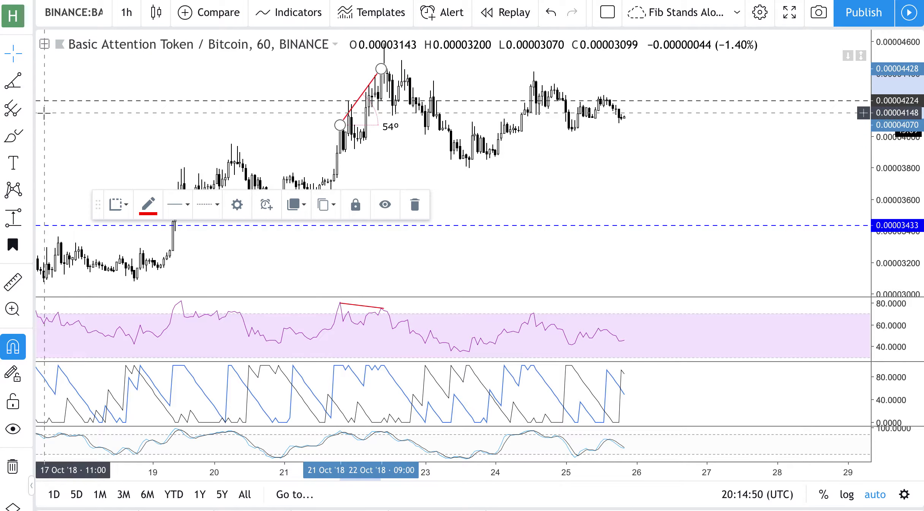
Step: Try to draw a second trend angle from the same 0.00004070 starting point, sloping down at about -17°
left_click(19, 86)
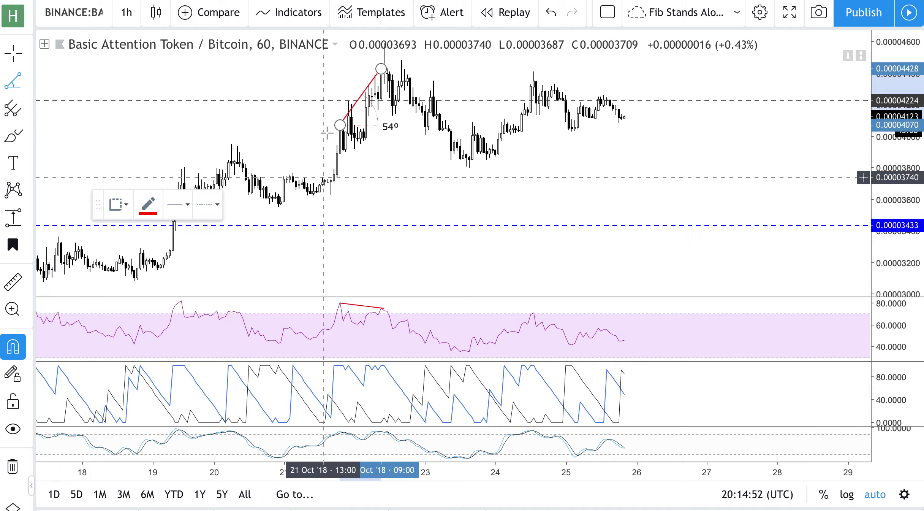
left_click(340, 125)
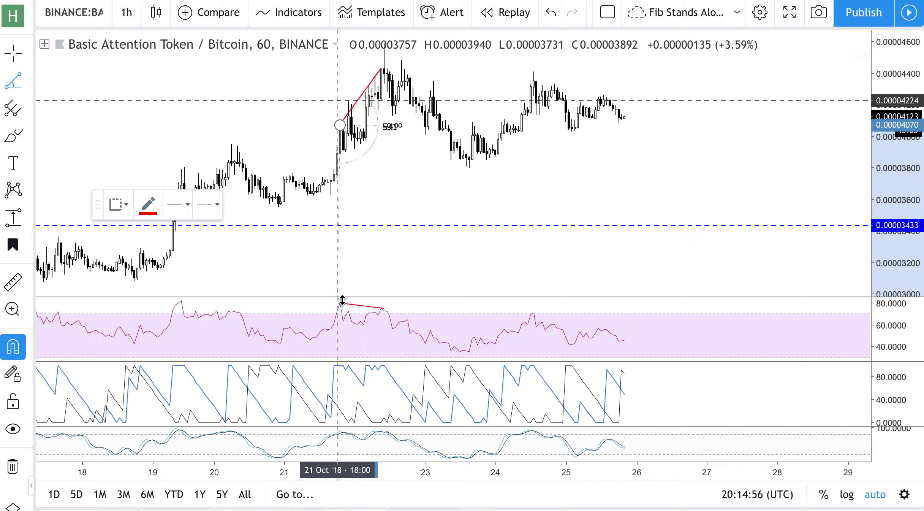
left_click(414, 146)
left_click(414, 181)
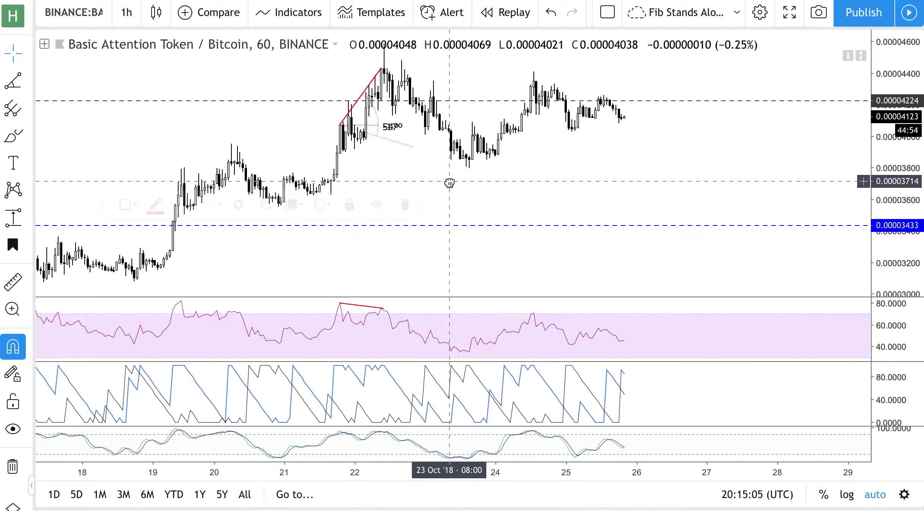
Step: Delete both trend angle drawings and set the price trend line's upper end on the 22 October 09:00 high
left_click(366, 94)
key("Escape")
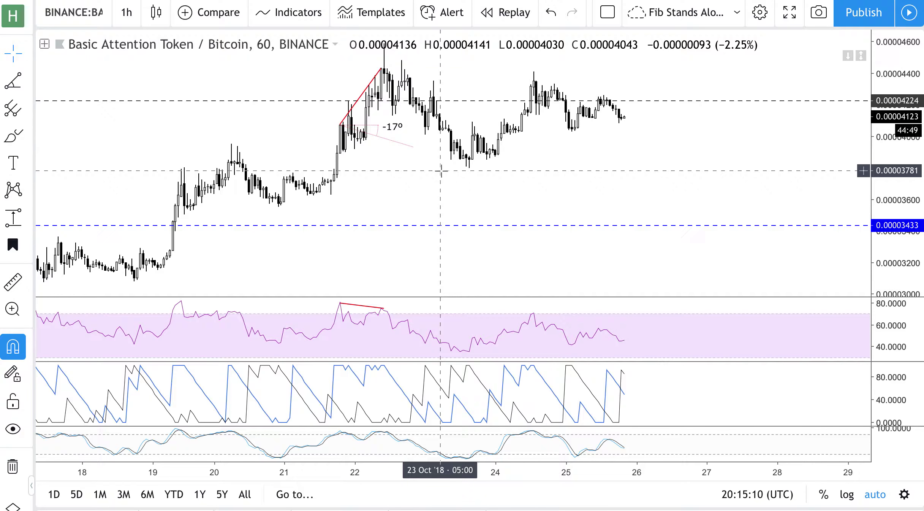
left_click(411, 147)
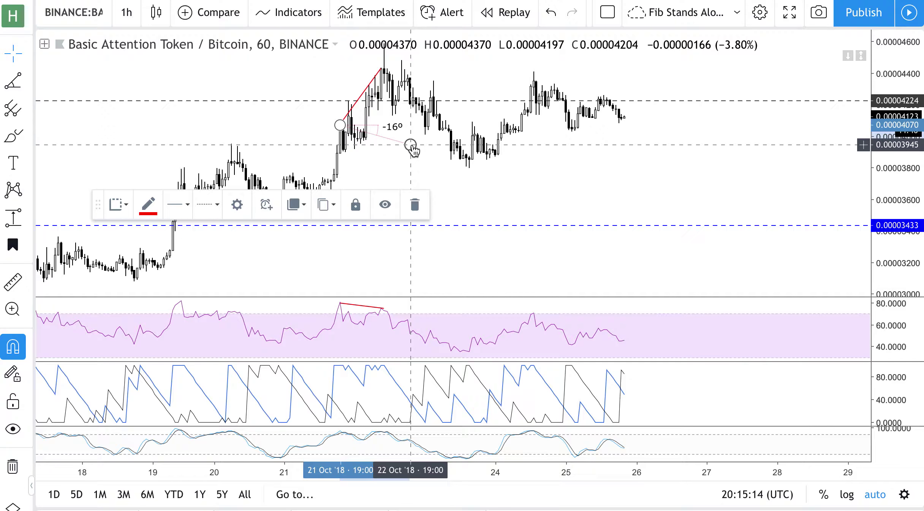
key("Delete")
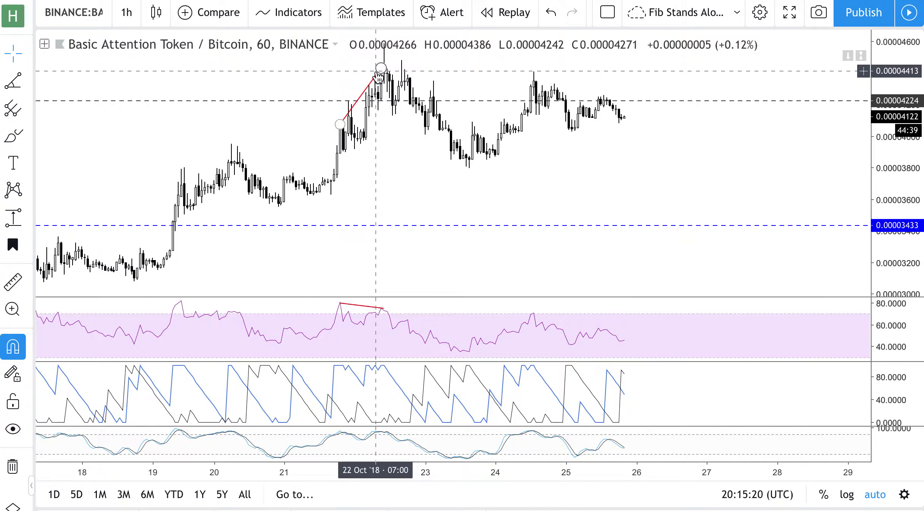
mouse_move(383, 78)
left_mouse_down()
mouse_move(418, 133)
mouse_move(420, 95)
mouse_move(429, 149)
mouse_move(380, 112)
mouse_move(382, 68)
left_mouse_up()
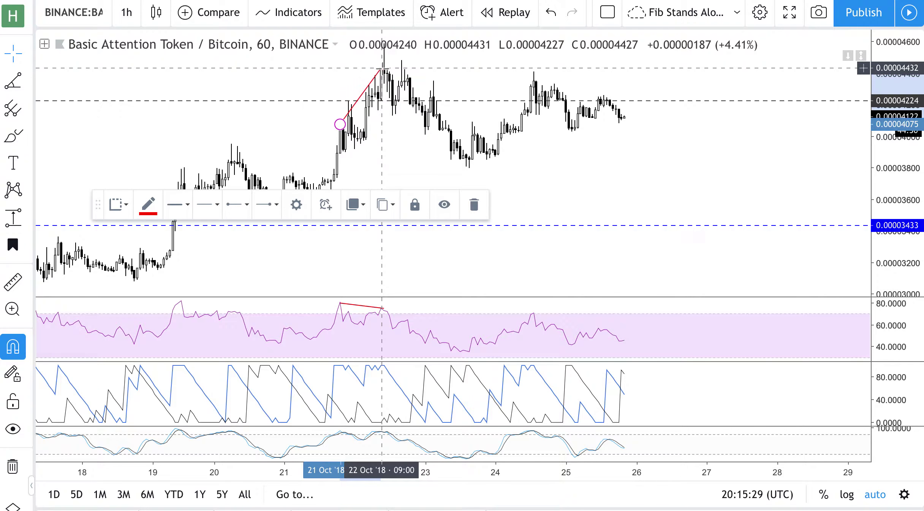
left_click(577, 210)
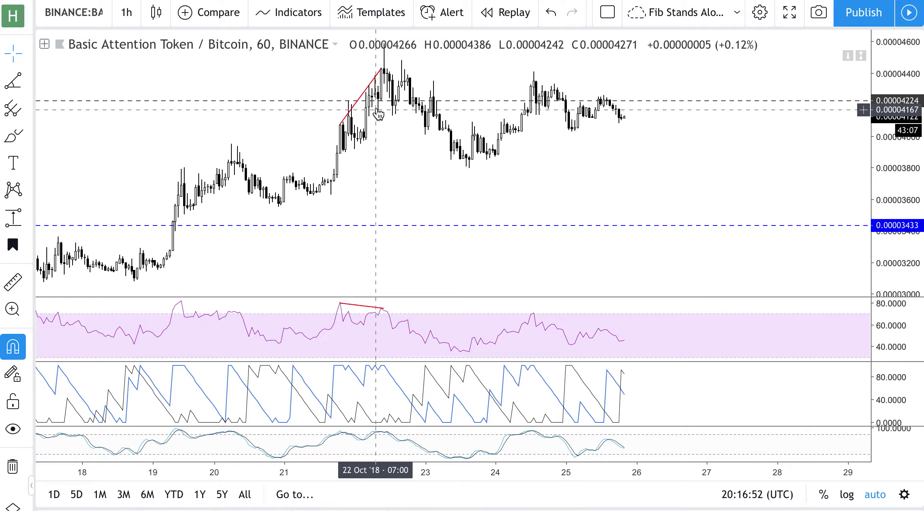
Step: Measure the pullback with a price range from 0.00004427 on 22 October 09:00 down to 0.00003864 on 23 October 14:00
left_click(15, 222)
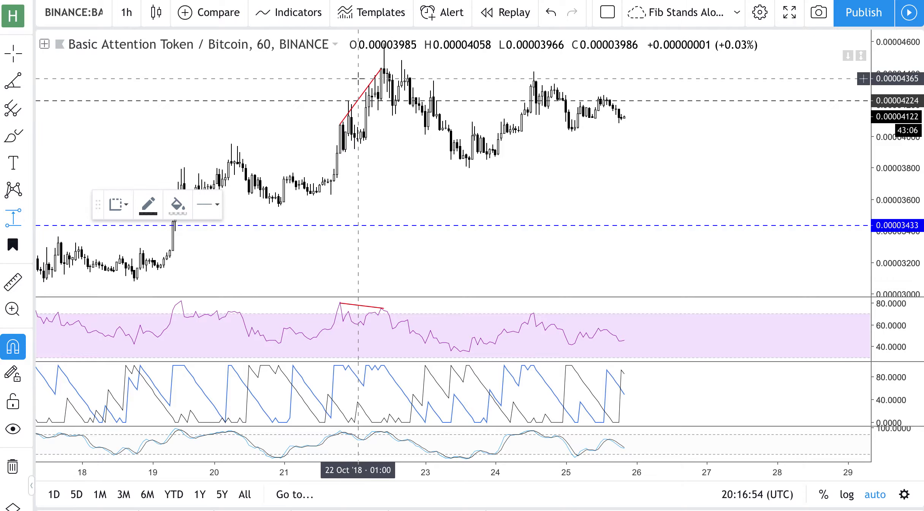
left_click(382, 69)
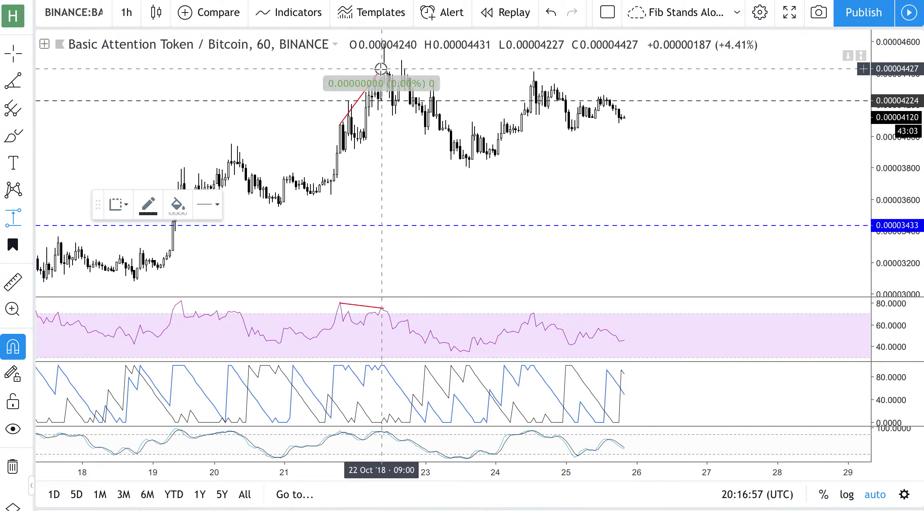
left_click(466, 157)
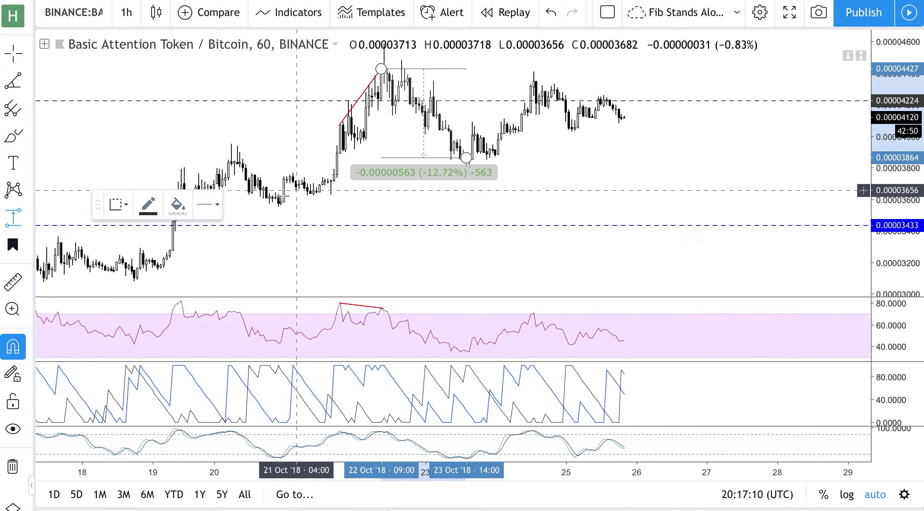
Step: Measure the price rise with a price range from 0.00003728 on 21 October 14:00 up to the 22 October 09:00 high
left_click(325, 178)
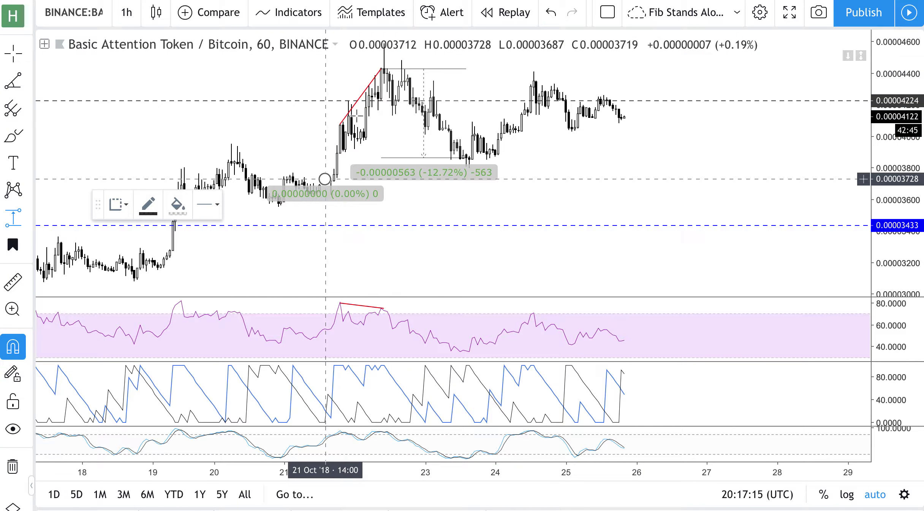
left_click(381, 68)
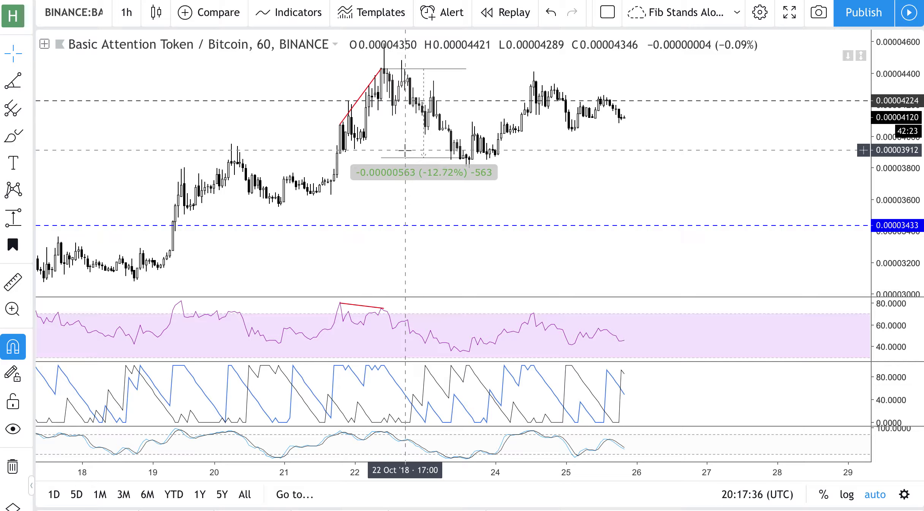
Step: Delete the red price trend line, the pullback's price range and the red trend line on the RSI
left_click(352, 108)
key("Delete")
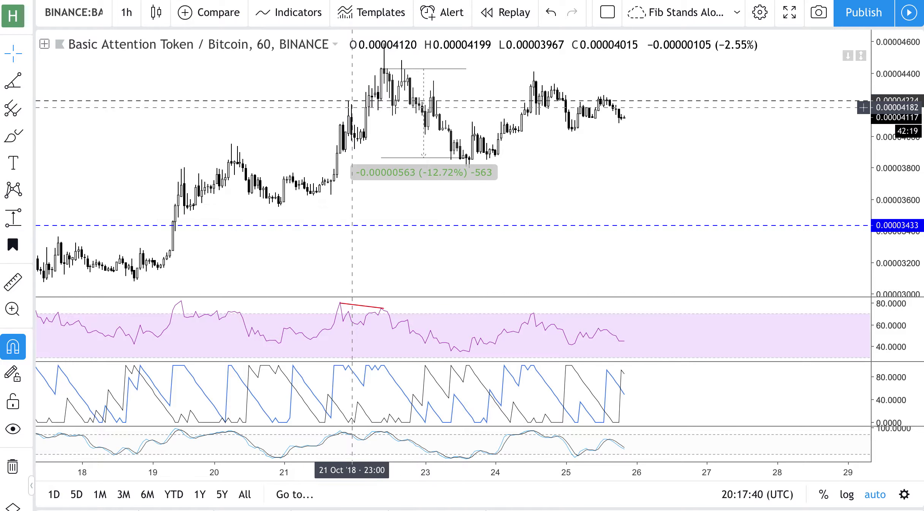
left_click(384, 158)
key("Delete")
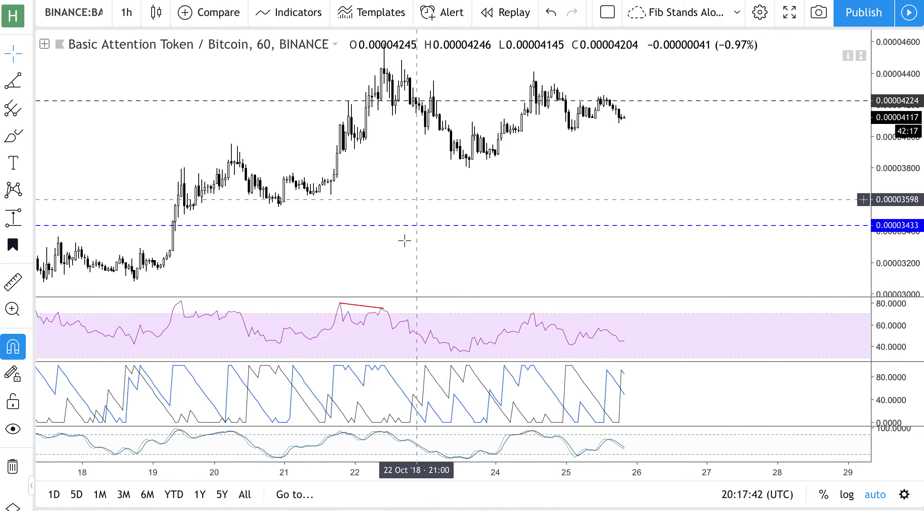
left_click(376, 311)
key("Delete")
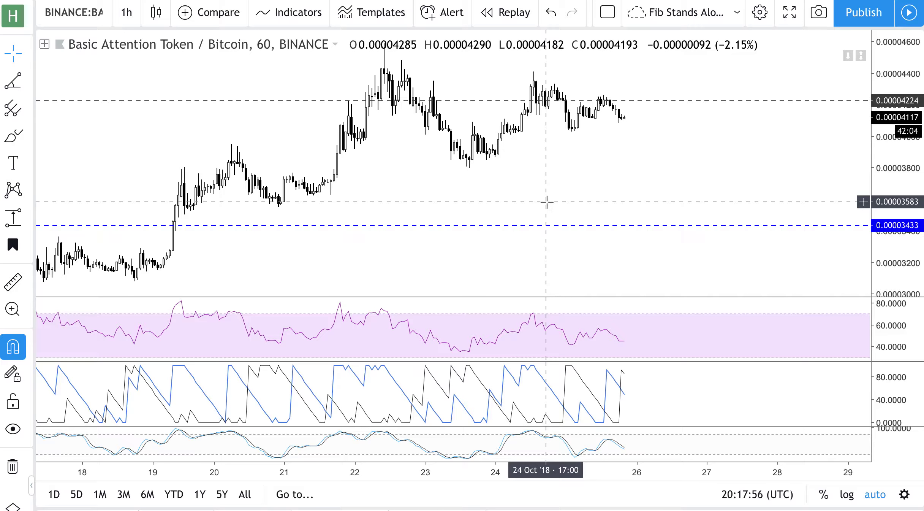
Step: Expand the indicator list, show the volume bars on the price chart, hide them again and collapse the list
left_click(45, 44)
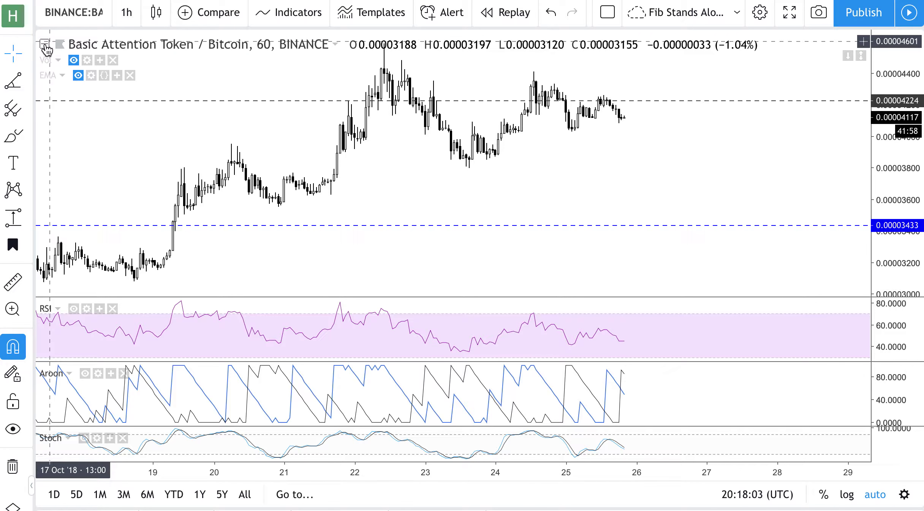
left_click(46, 45)
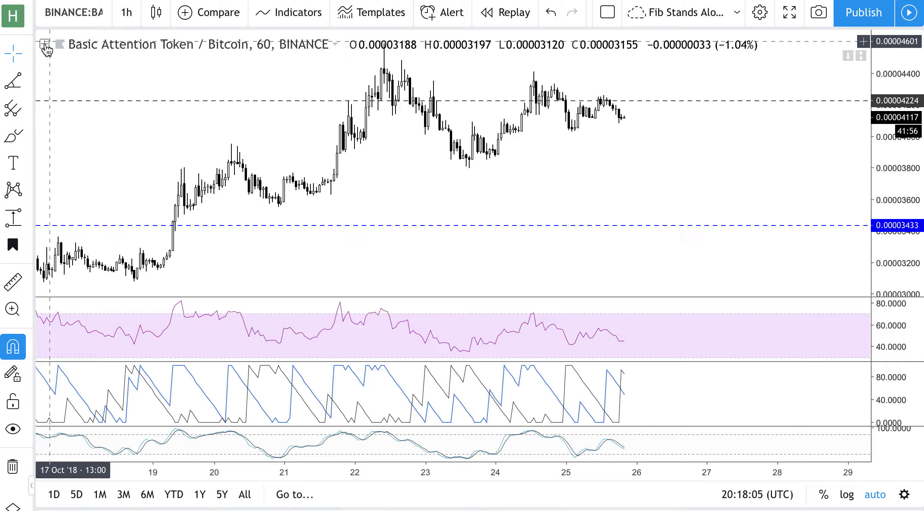
left_click(45, 45)
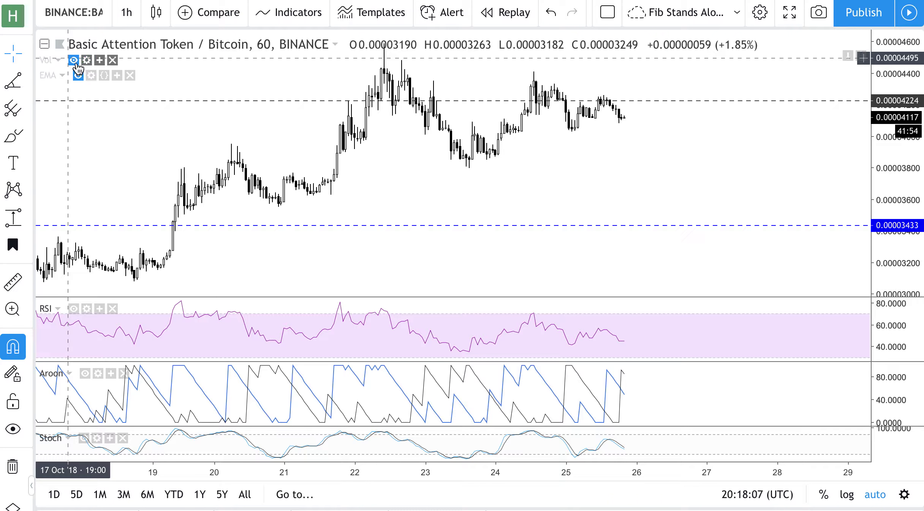
left_click(74, 60)
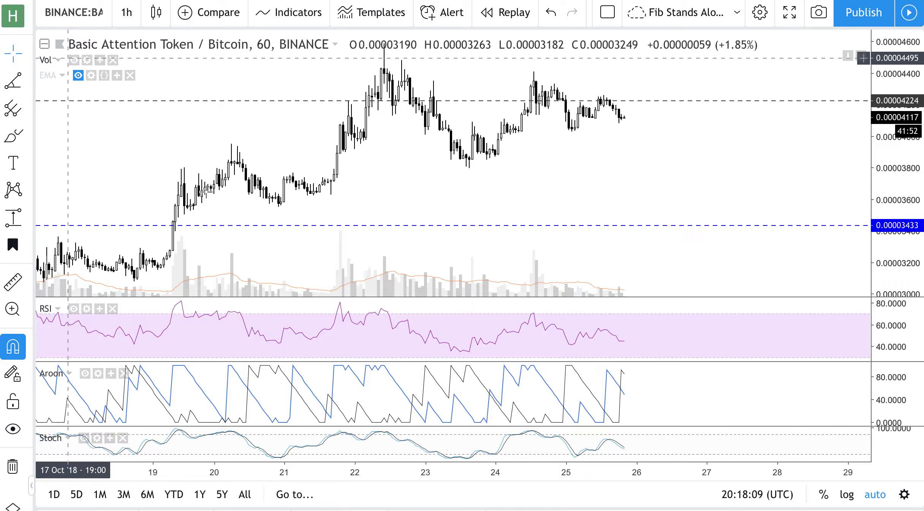
left_click(74, 60)
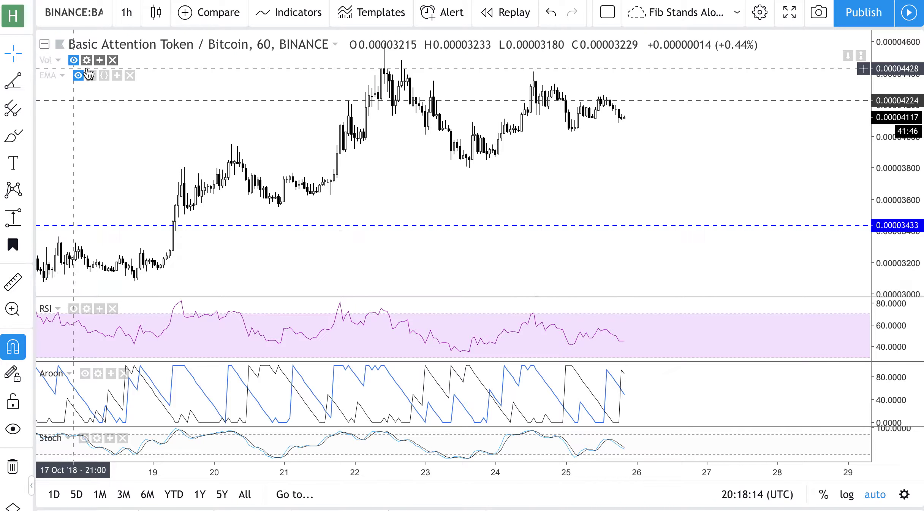
left_click(45, 44)
Step: Maximize the price pane so that only the candlestick chart fills the chart area
double_click(640, 202)
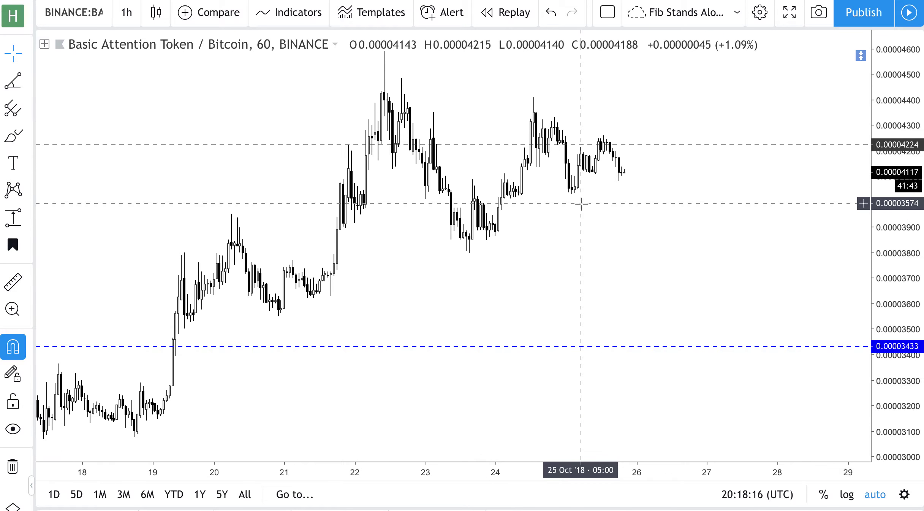
scroll(581, 204, "down", 4)
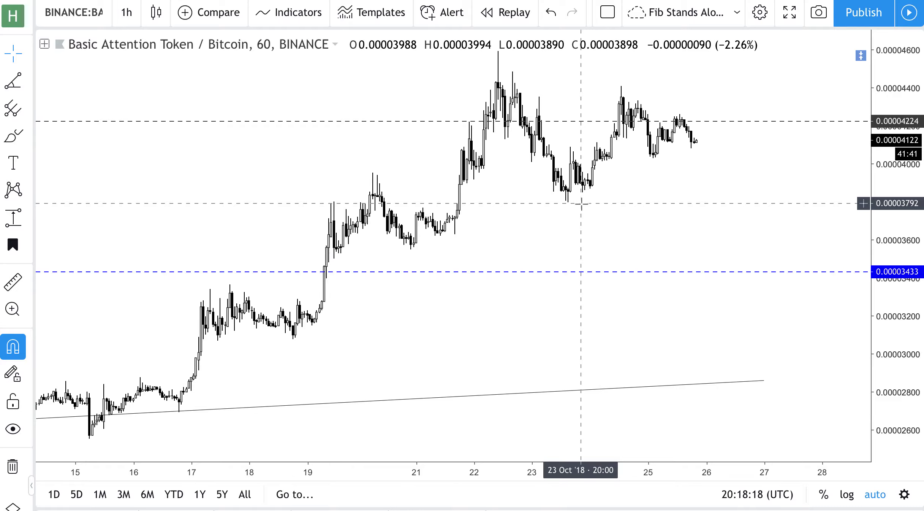
scroll(584, 201, "up", 2)
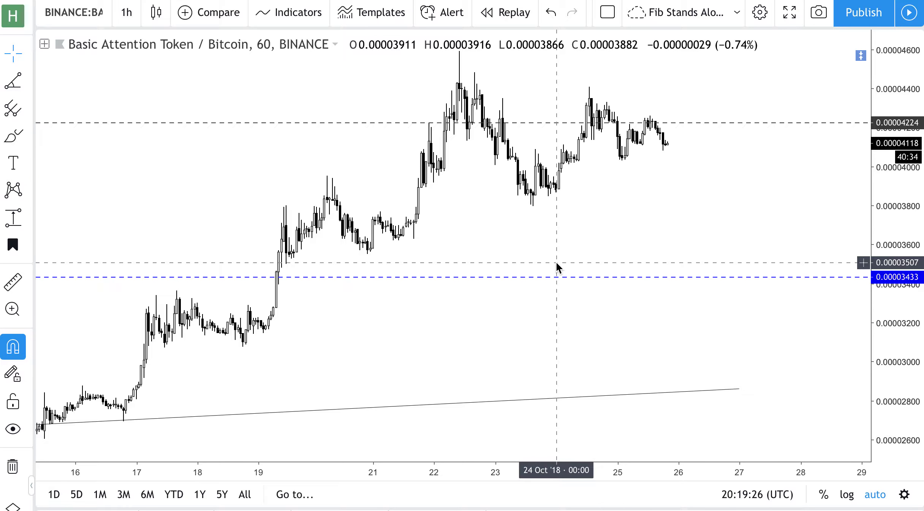
scroll(556, 263, "up", 2)
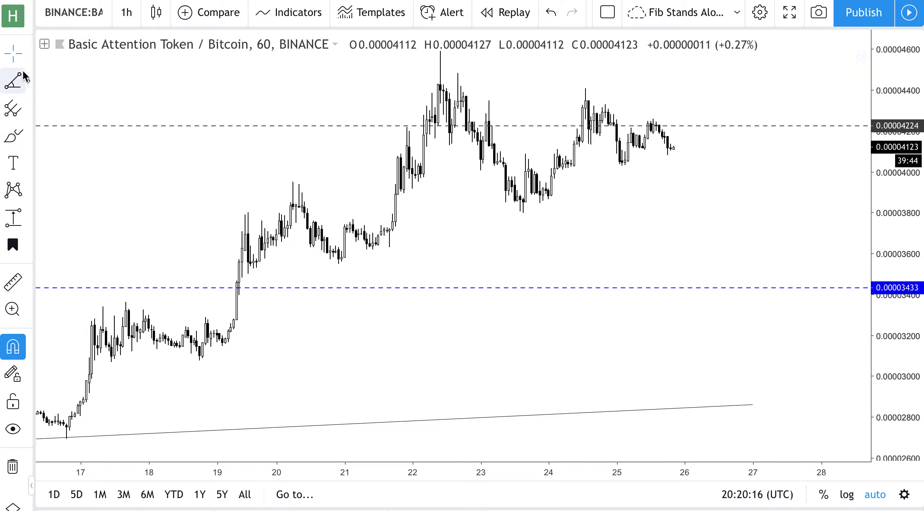
Step: Place a horizontal line at 0.00003841 on the 20 October 06:00 candle and colour it red
left_click(29, 81)
left_click(80, 175)
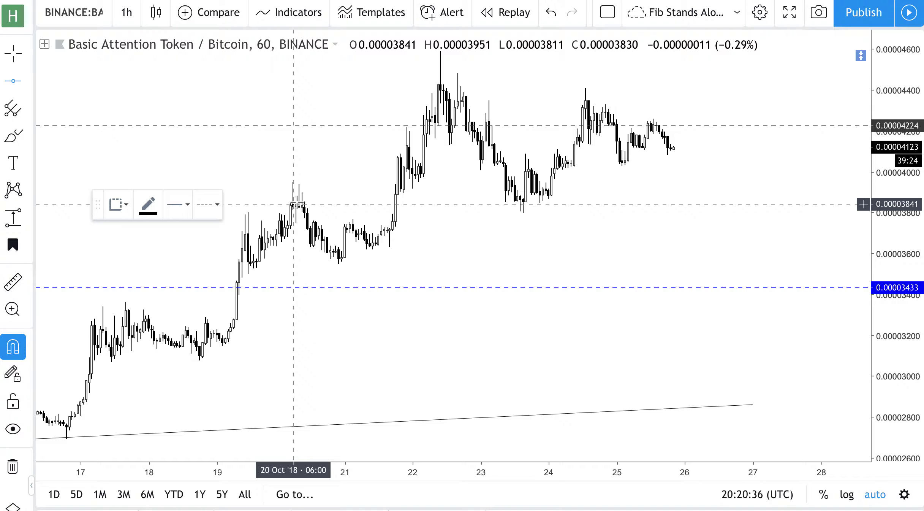
left_click(296, 204)
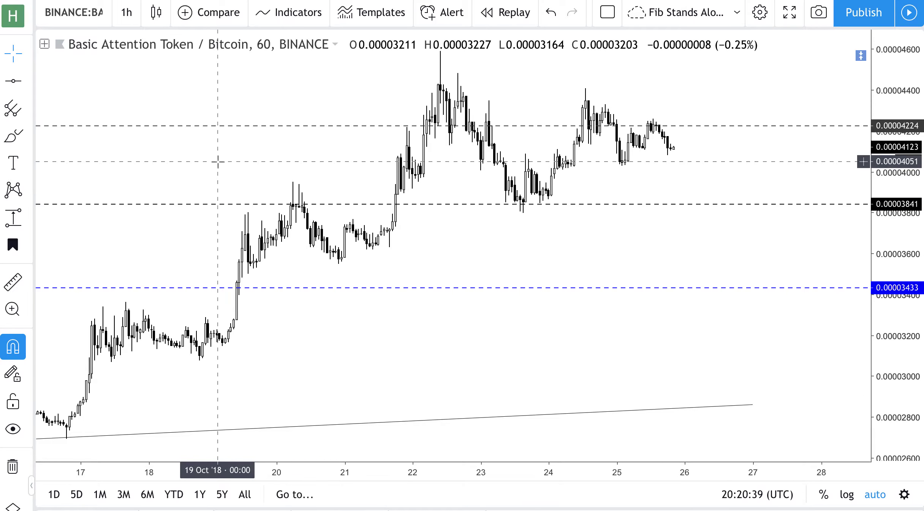
left_click(226, 204)
left_click(148, 207)
left_click(158, 248)
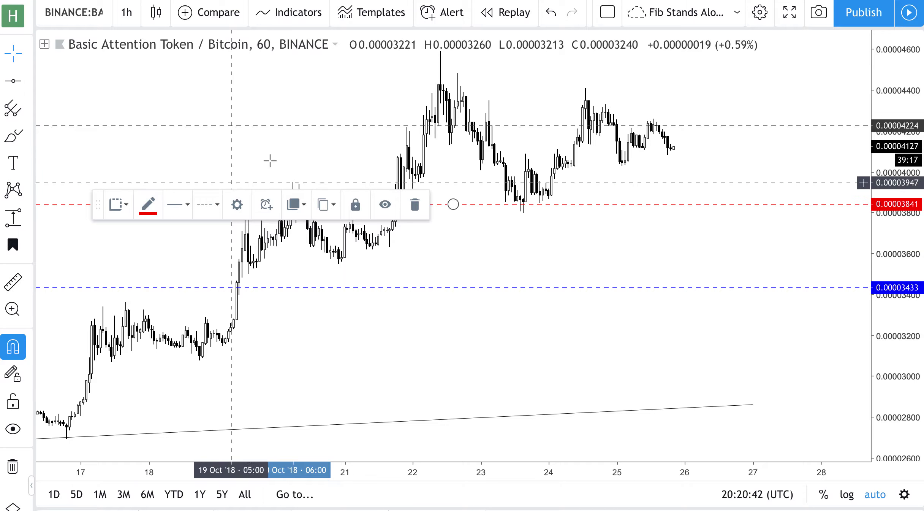
left_click(274, 159)
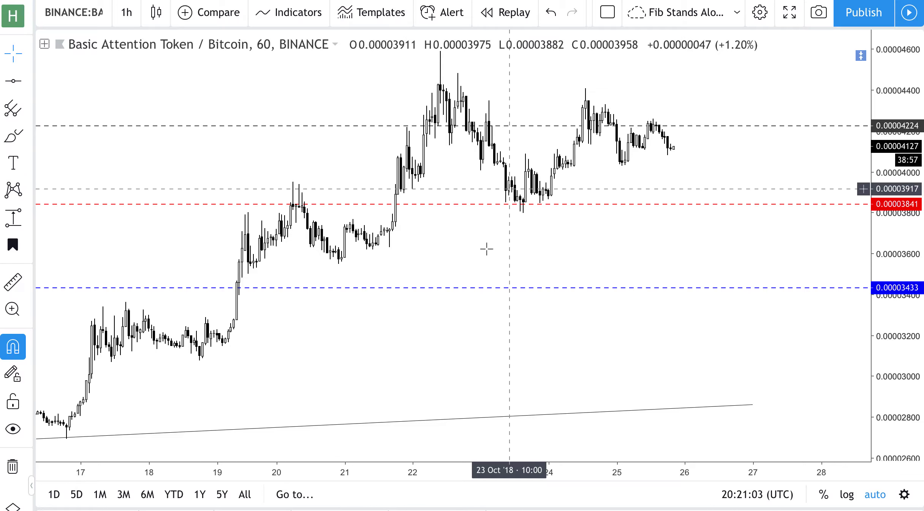
Step: Delete the red 0.00003841, black 0.00004224 and blue 0.00003433 horizontal lines
left_click(301, 205)
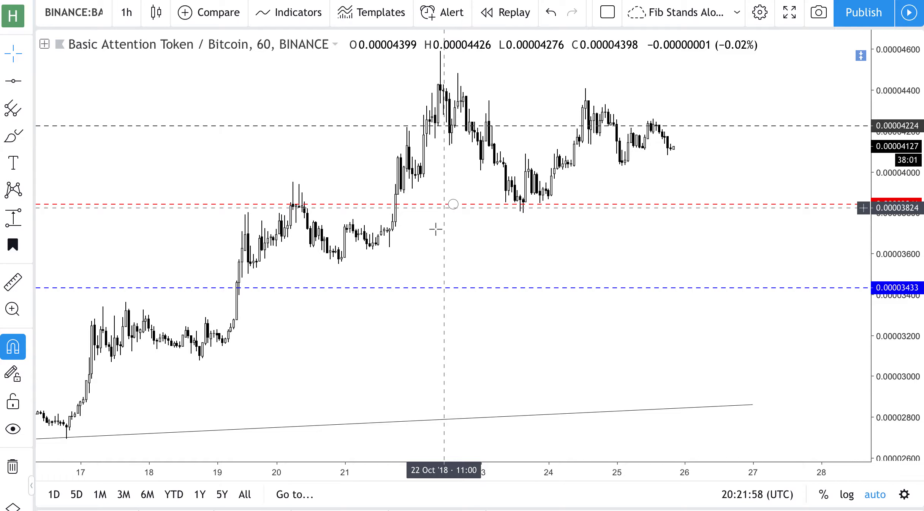
left_click(460, 206)
key("Delete")
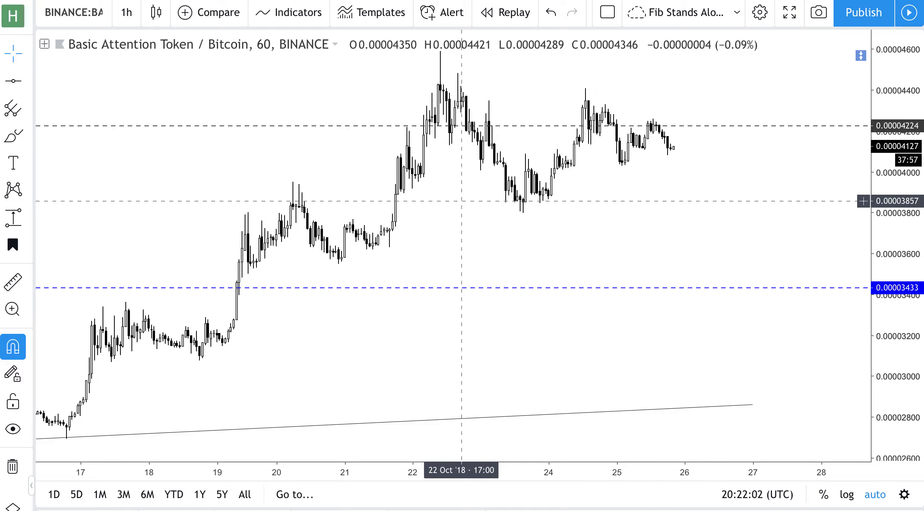
scroll(532, 257, "left", 5)
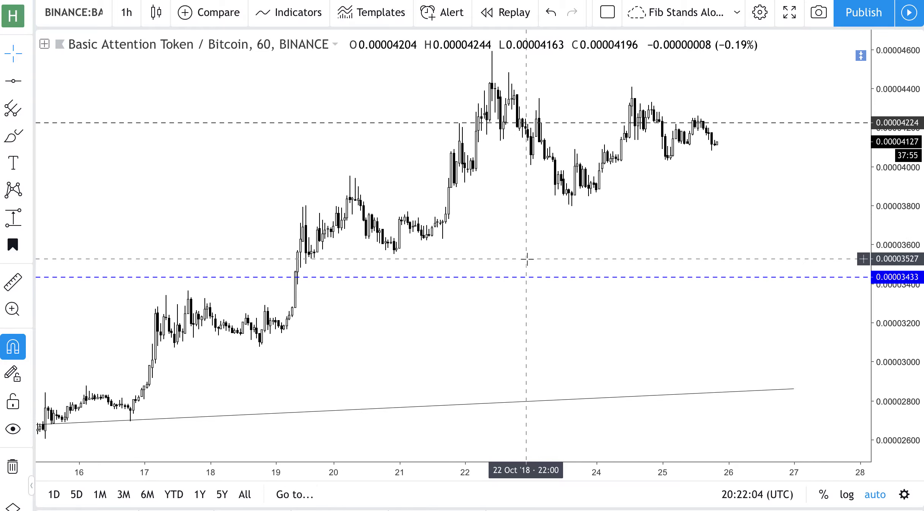
scroll(577, 226, "up", 5)
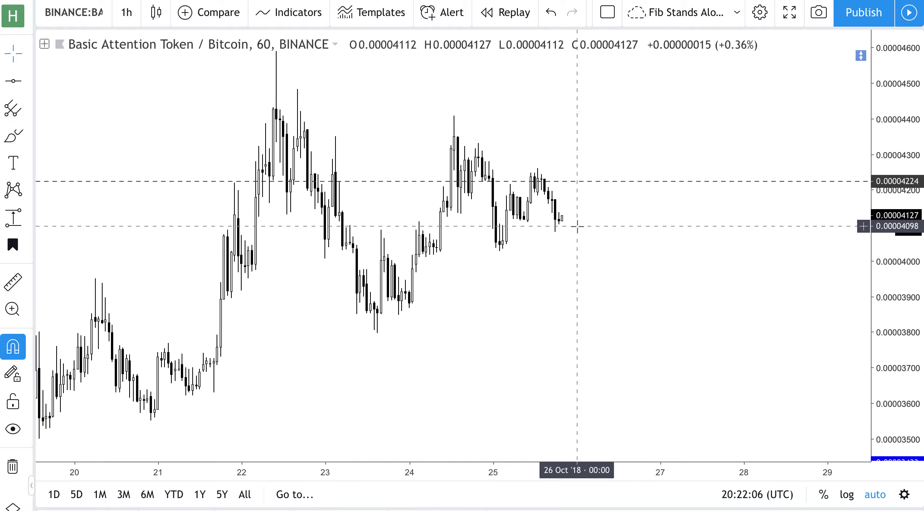
scroll(575, 229, "left", 5)
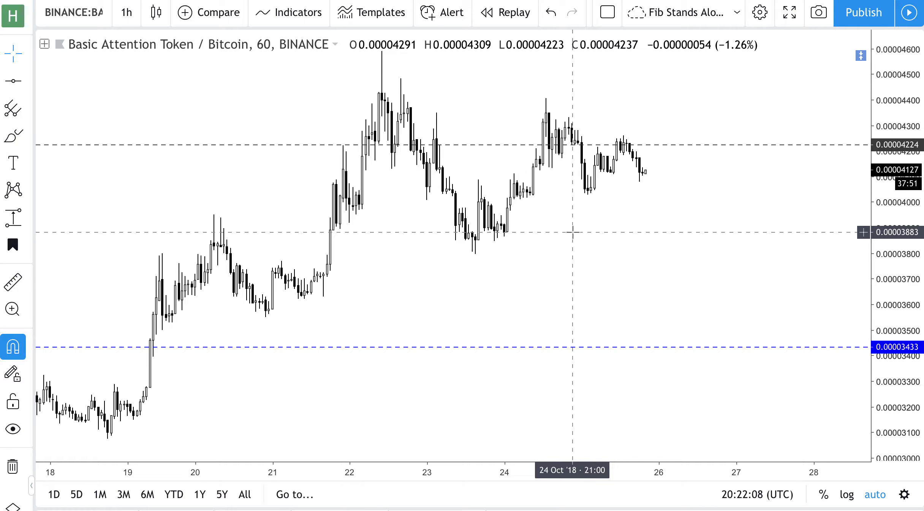
left_click(641, 145)
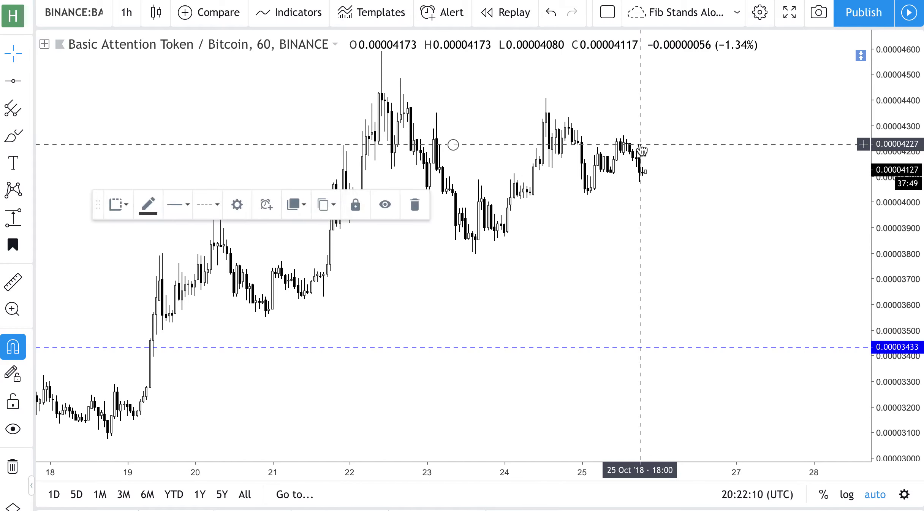
left_click_drag(641, 145, 582, 348)
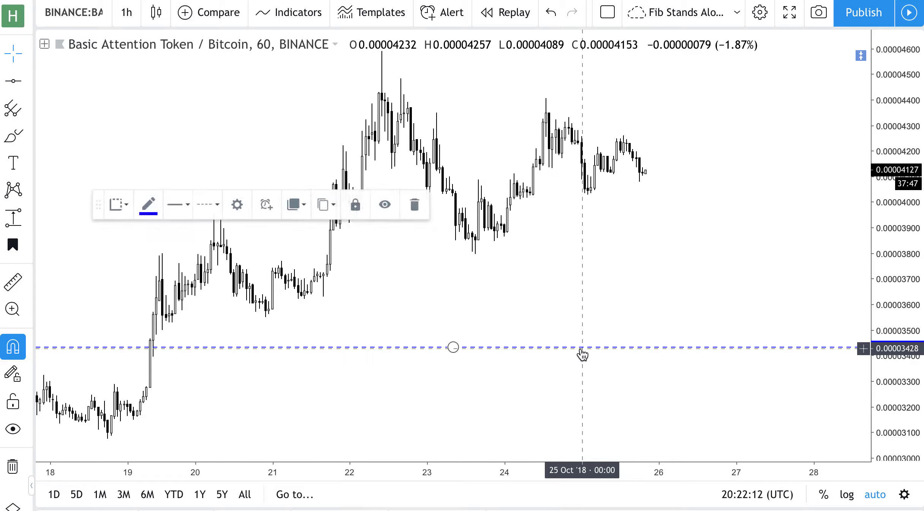
key("Delete")
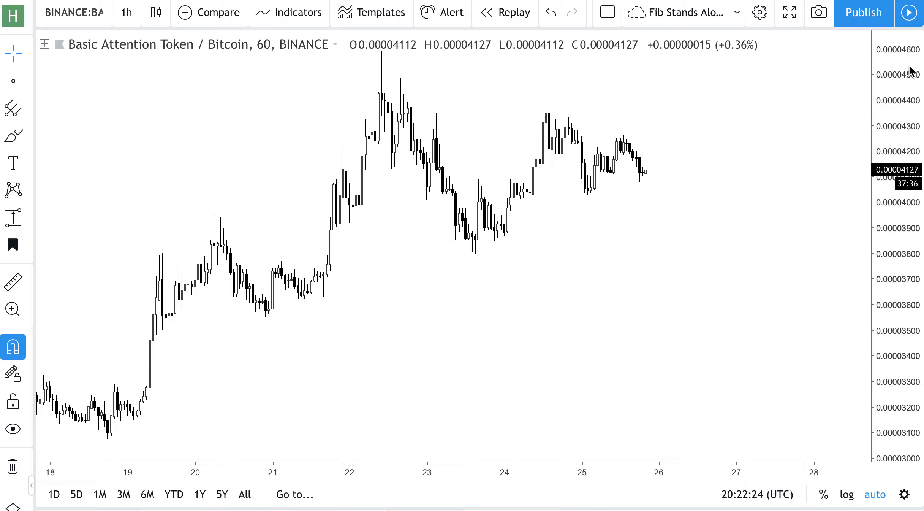
Step: Place red horizontal lines at 0.00003692 (19 October 13:00), 0.00003575 (20 October 22:00) and 0.00003753 (21 October 02:00)
left_click(13, 81)
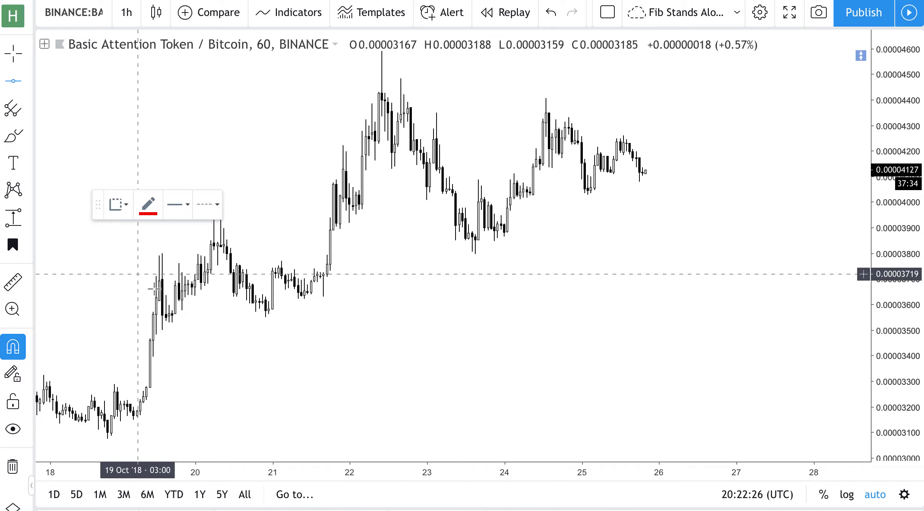
left_click(159, 281)
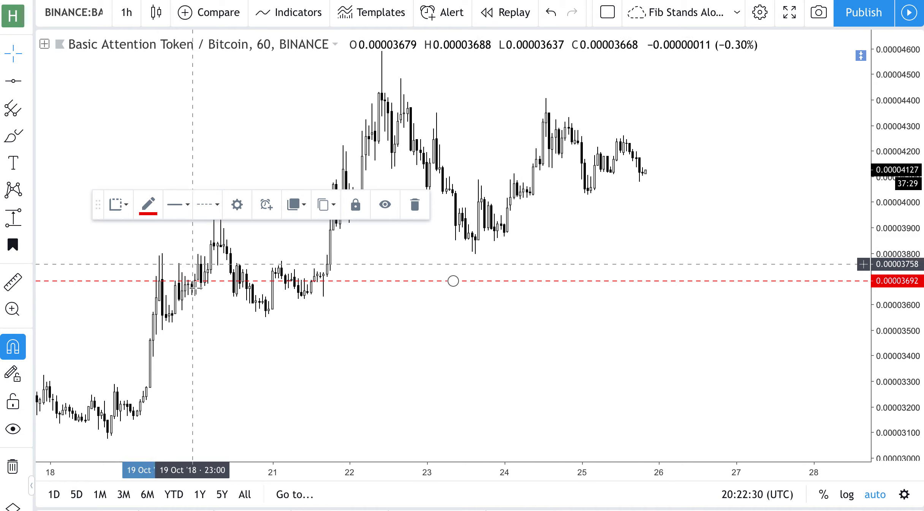
left_click(149, 205)
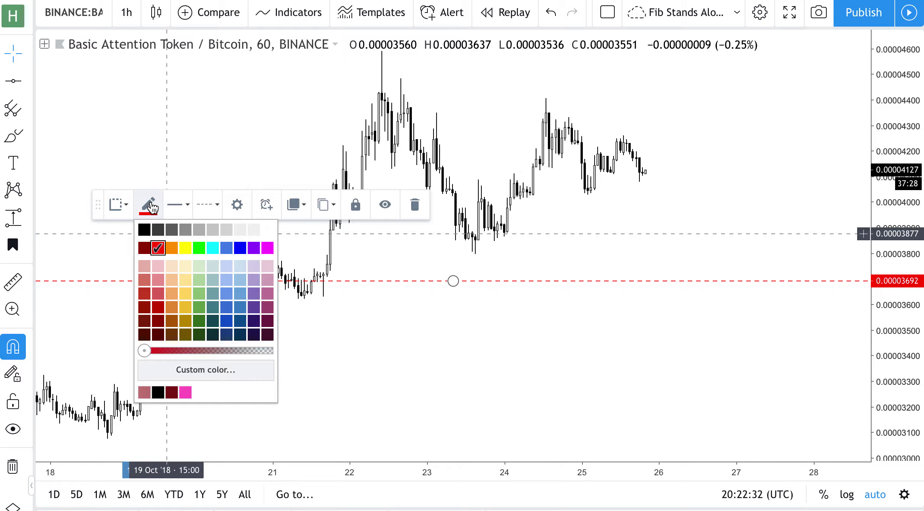
left_click(168, 266)
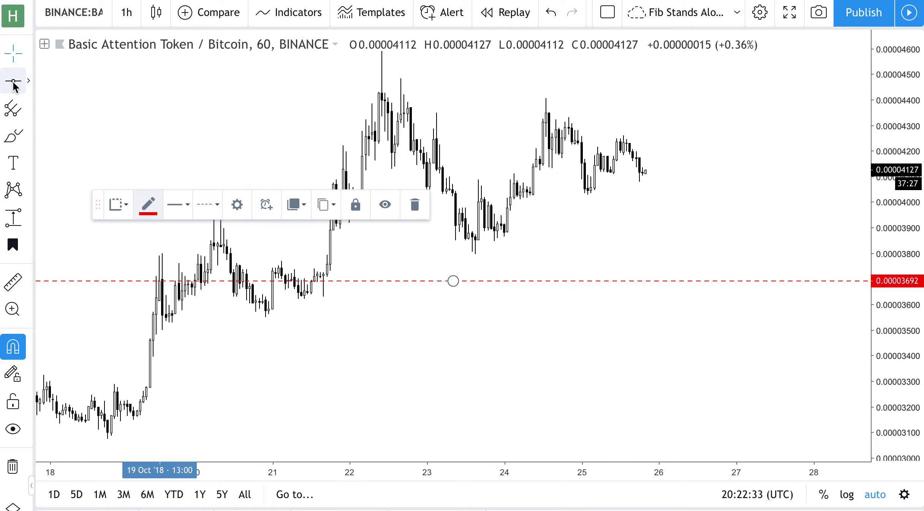
left_click(266, 310)
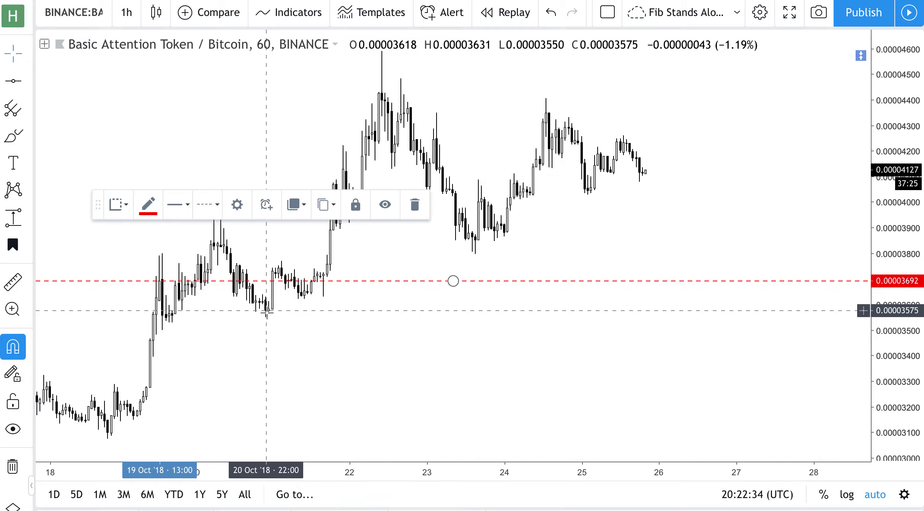
left_click(279, 265)
Step: Place red horizontal lines at 0.00004428 on 22 October 10:00 and 0.00003854 on 23 October 15:00
left_click(13, 81)
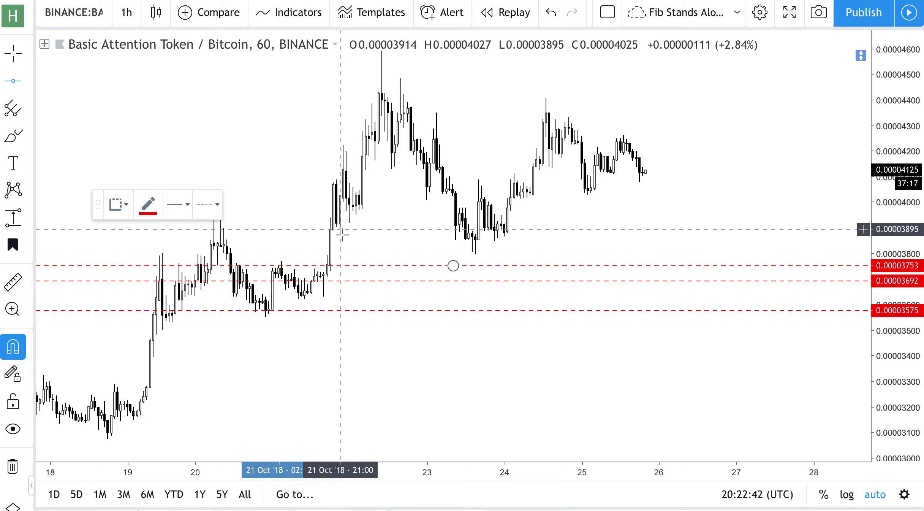
left_click(383, 93)
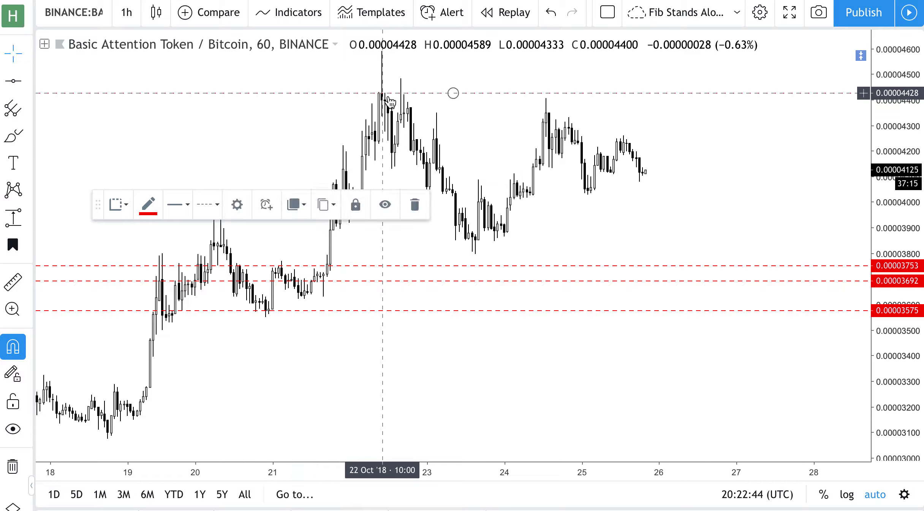
left_click(18, 80)
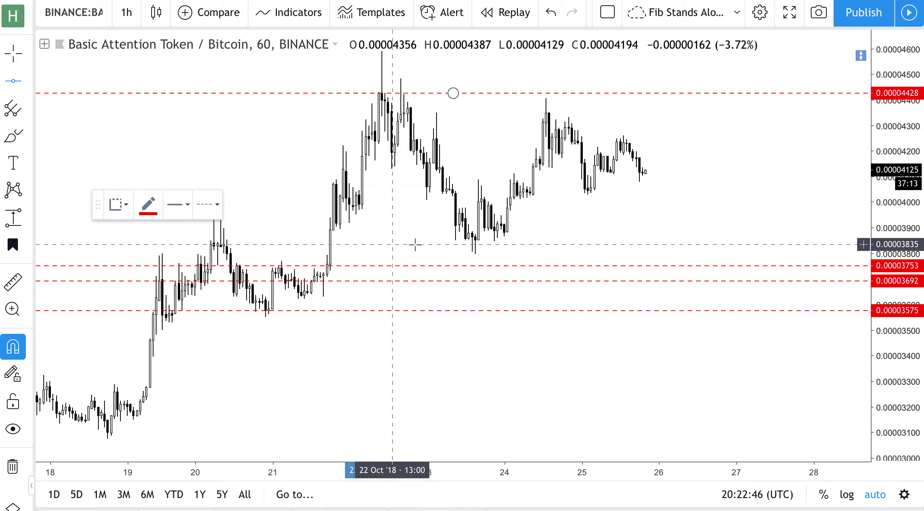
left_click(475, 239)
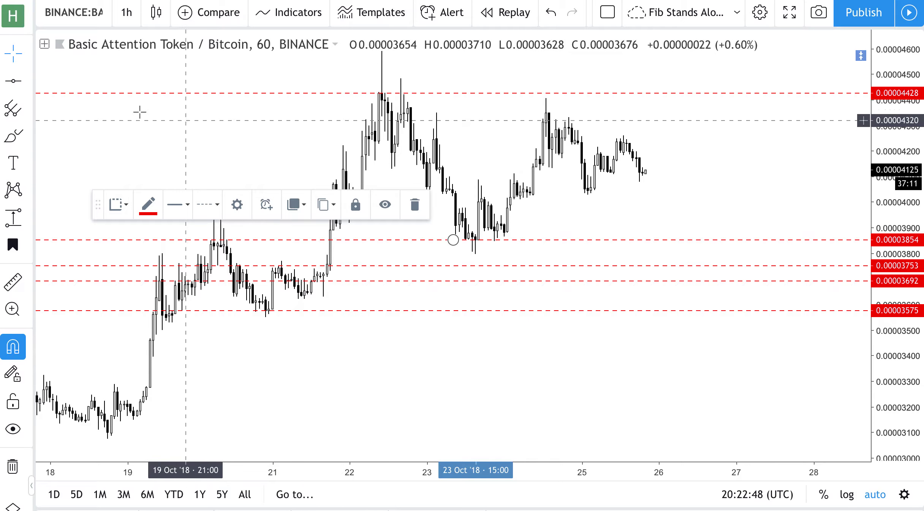
Step: Delete all five red horizontal lines at 0.00004428, 0.00003854, 0.00003753, 0.00003692 and 0.00003575 from the chart
left_click(121, 147)
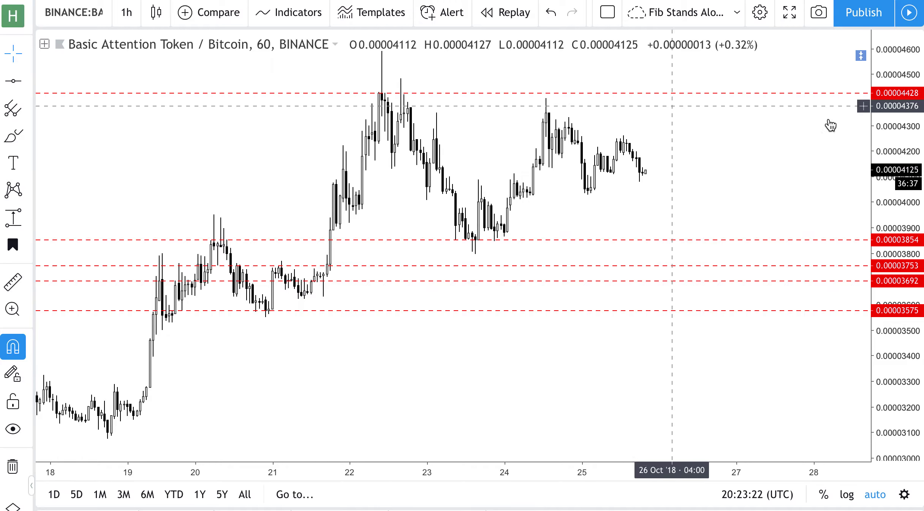
left_click(336, 93)
key("Delete")
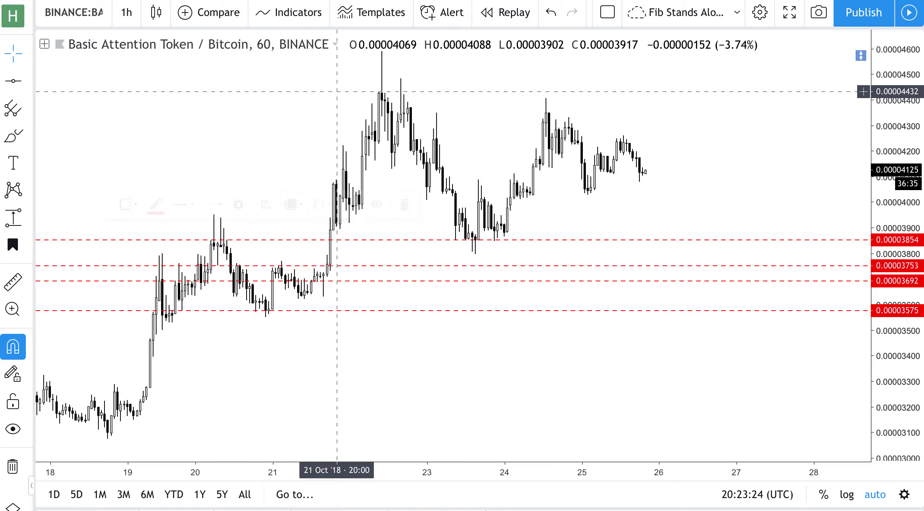
left_click(394, 240)
key("Delete")
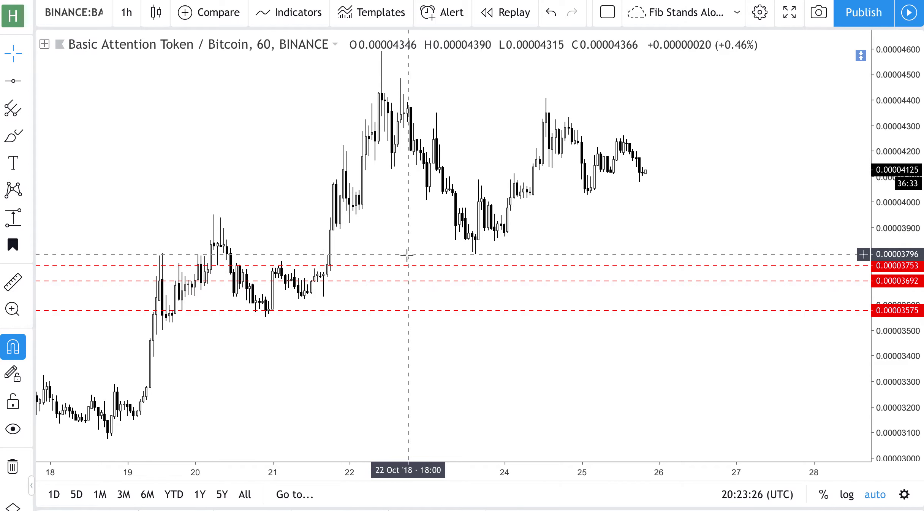
left_click(405, 266)
key("Delete")
left_click(421, 280)
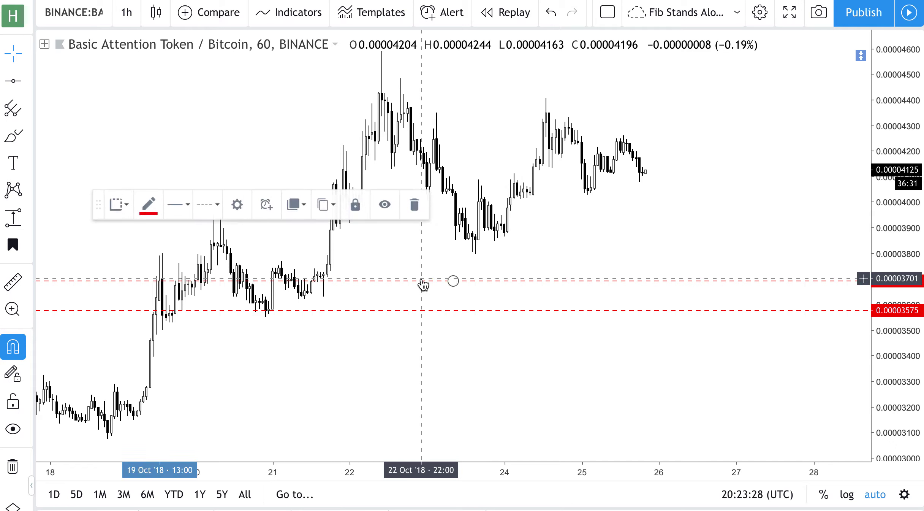
key("Delete")
left_click(424, 311)
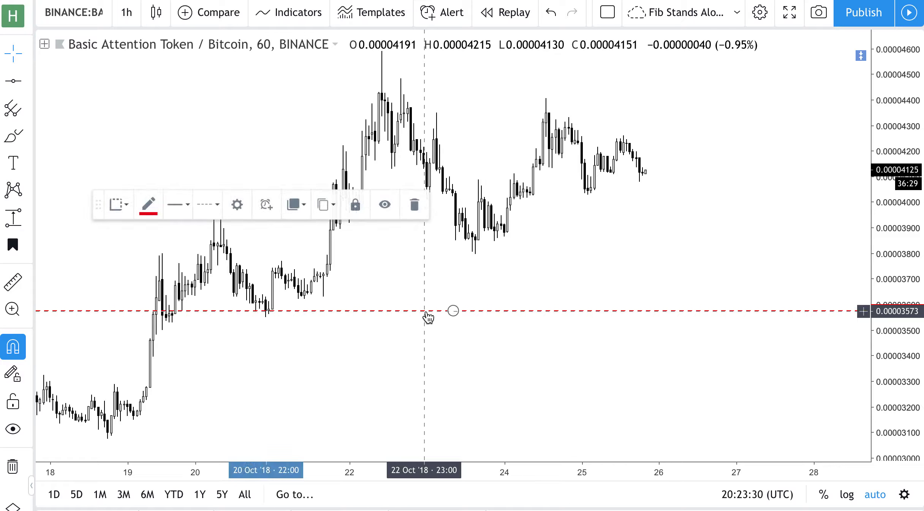
key("Delete")
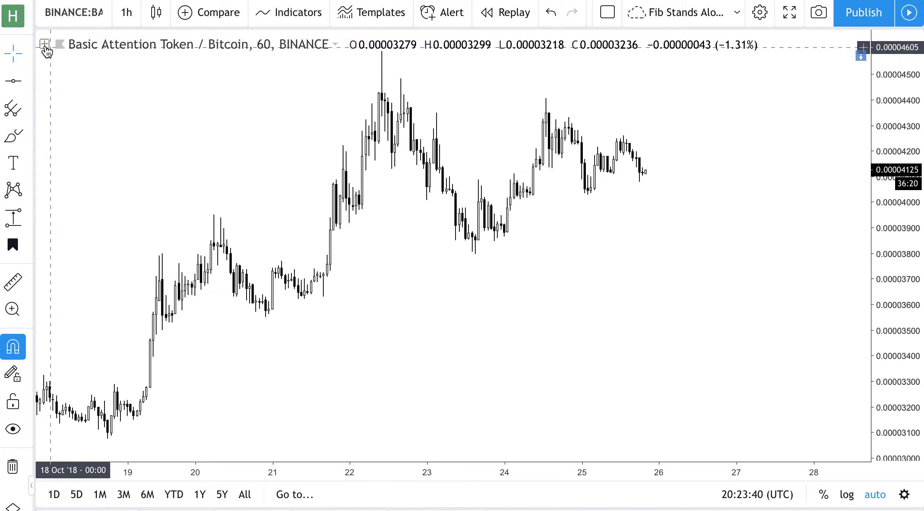
Step: Show the volume indicator, with growing columns coloured blue and falling columns a dark neutral shade
left_click(74, 61)
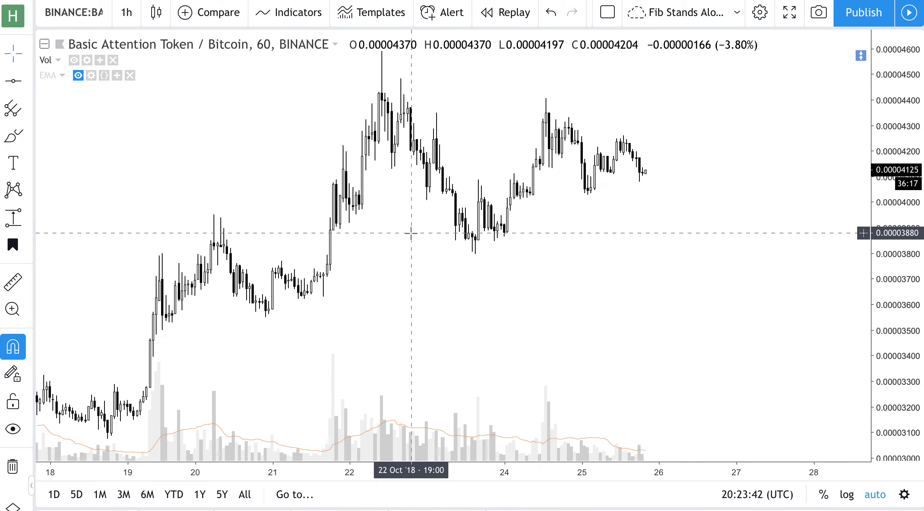
left_click(87, 60)
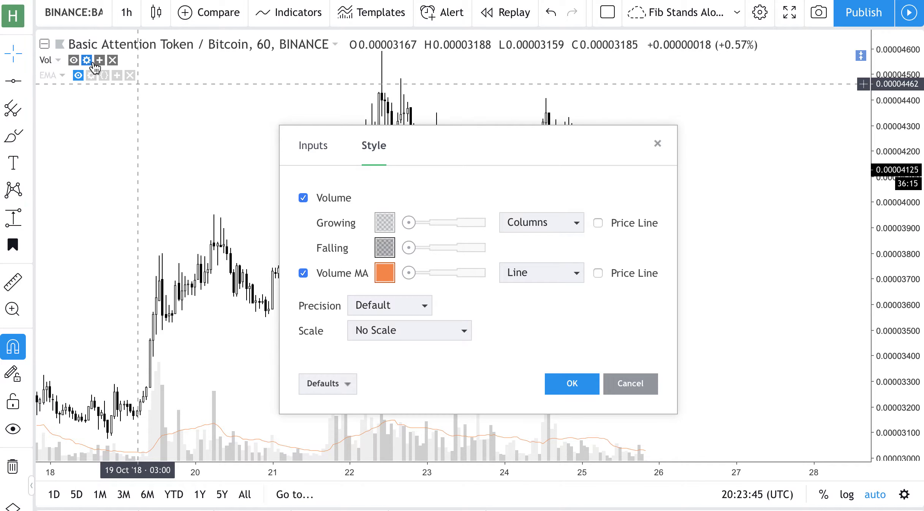
left_click(385, 227)
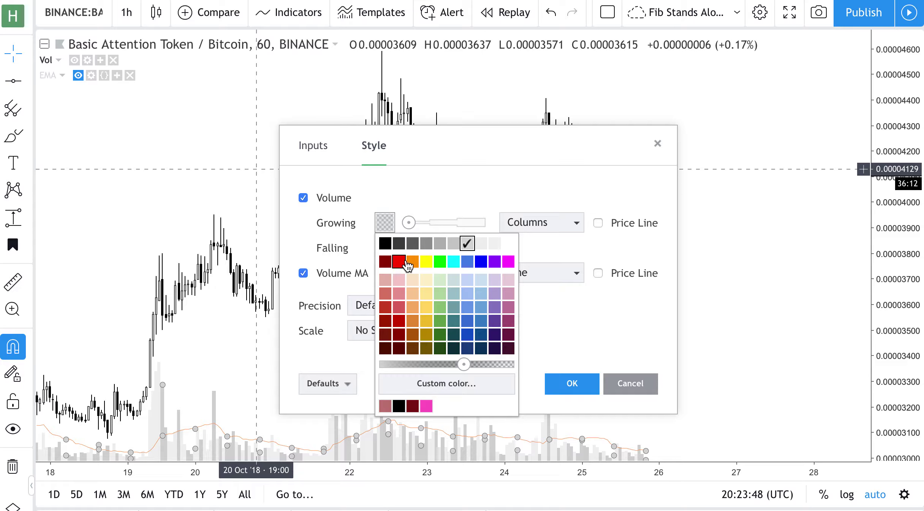
left_click(470, 265)
left_click(385, 248)
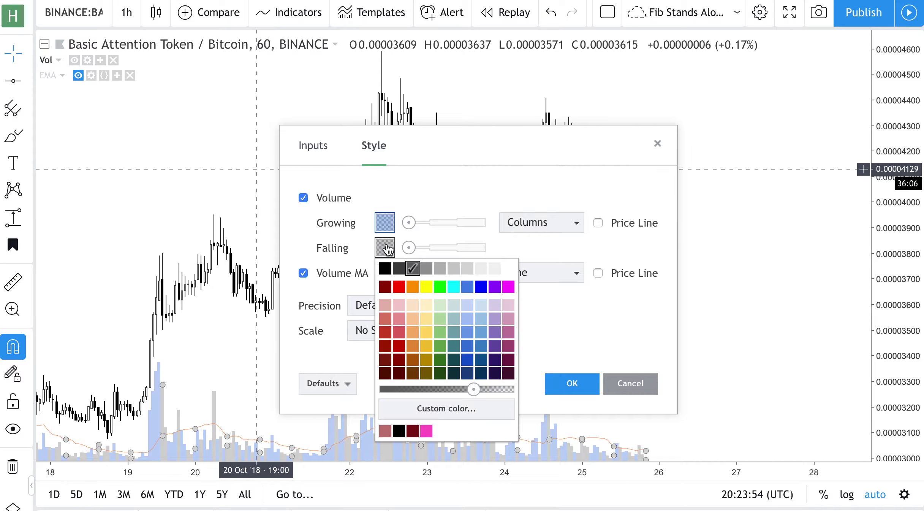
left_click(392, 274)
left_click(579, 387)
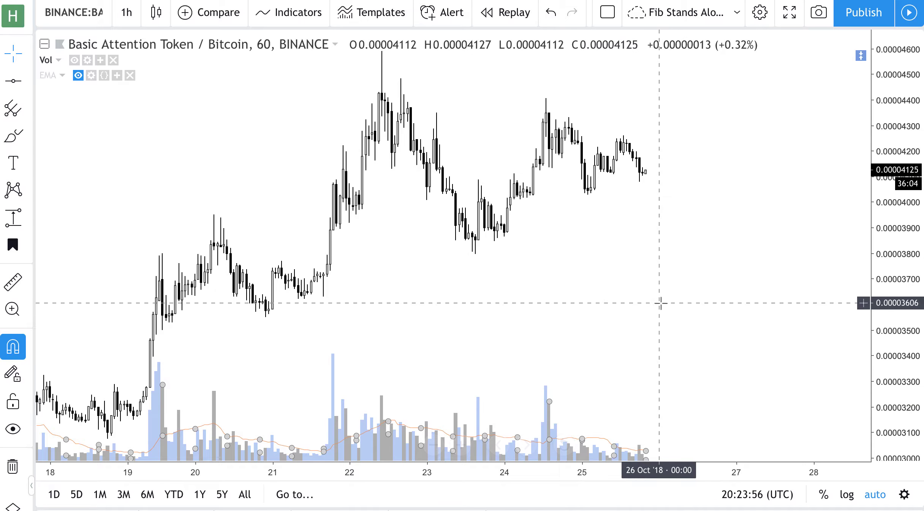
scroll(790, 204, "left", 3)
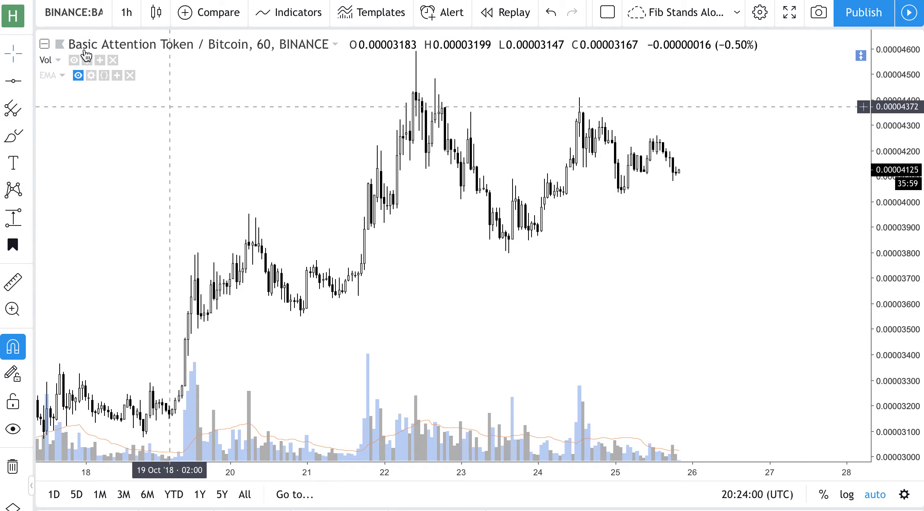
left_click(45, 44)
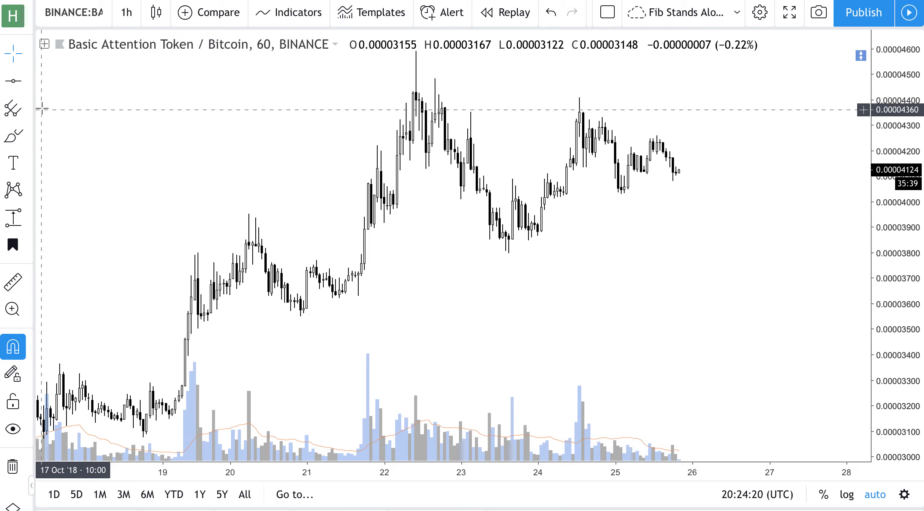
Step: Draw a descending arrow above the volume columns from about 0.00003218 on 19 October 16:00 to about 0.00003081 on 21 October 13:00
left_click(29, 80)
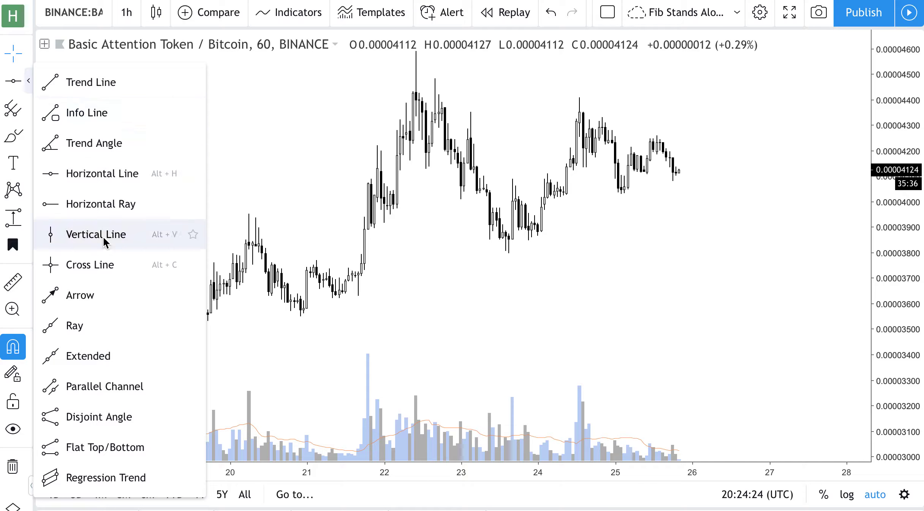
left_click(102, 295)
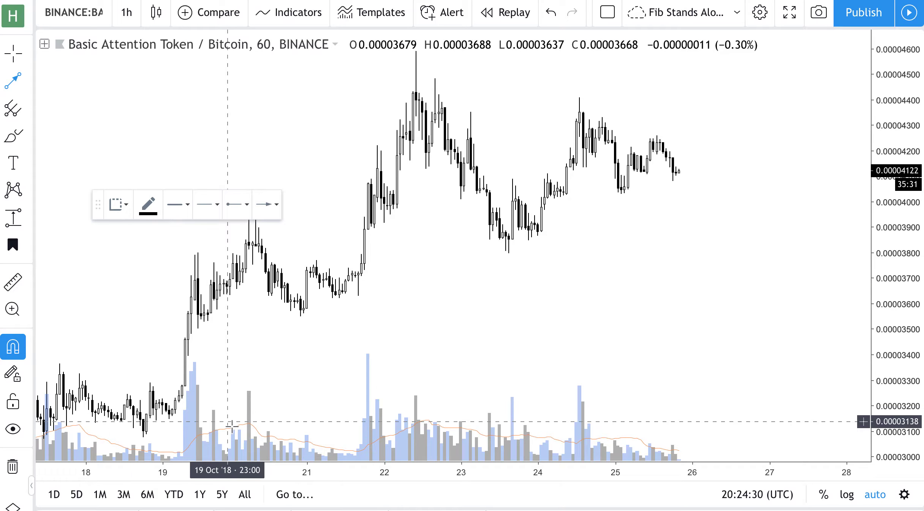
left_click(204, 401)
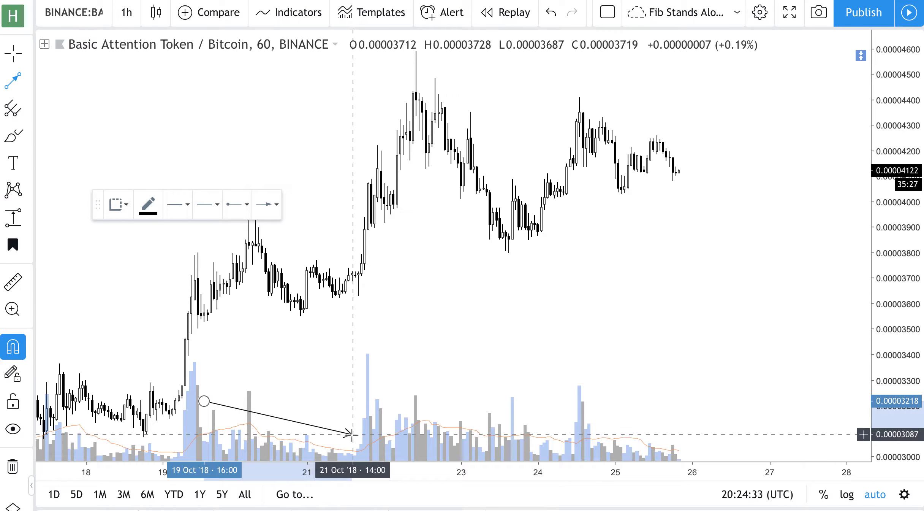
left_click(348, 435)
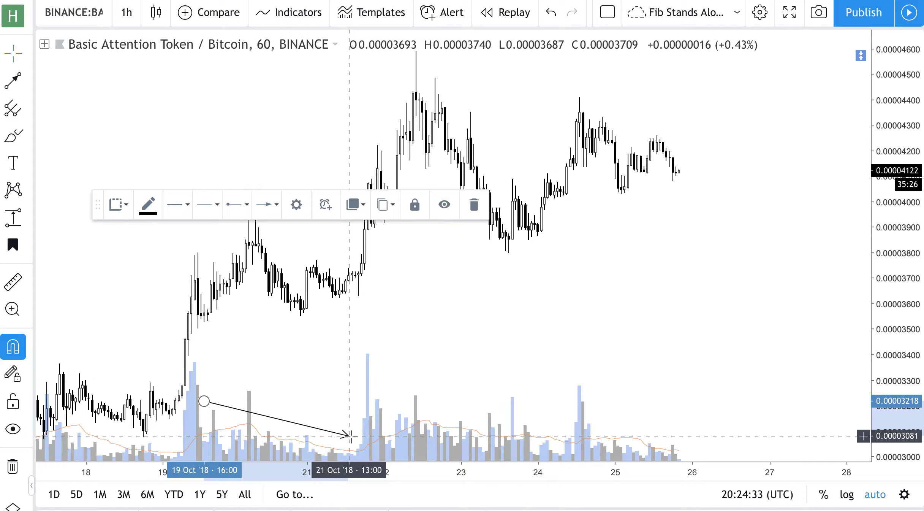
left_click(405, 359)
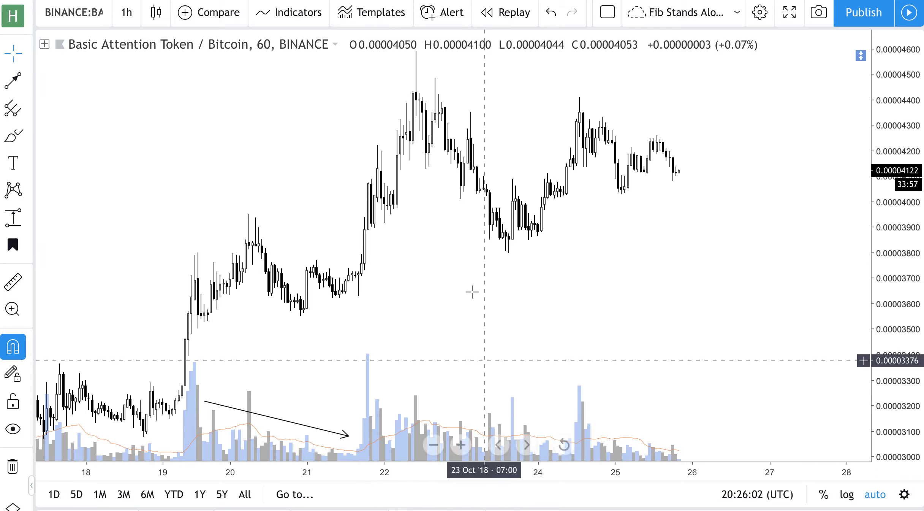
Step: Delete the arrow above the volume columns and review the volume indicator's style and input settings without changing them
left_click(332, 437)
key("Delete")
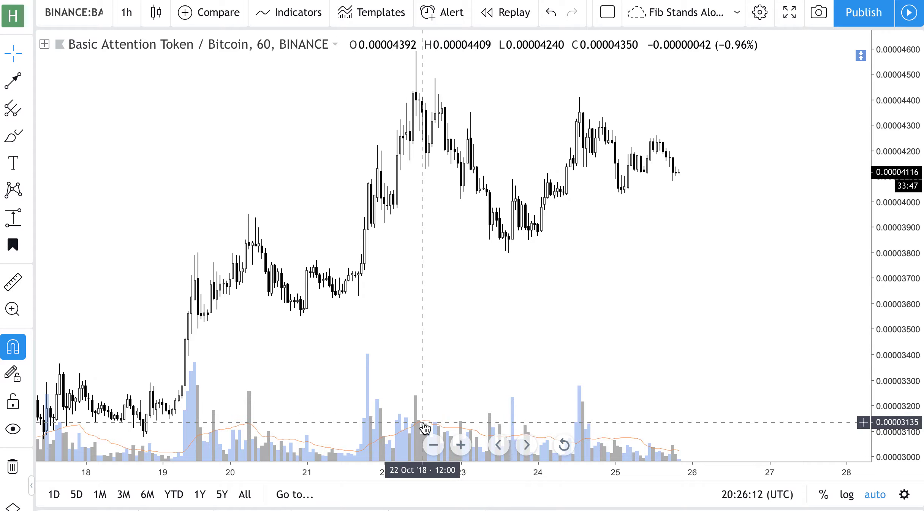
left_click(44, 46)
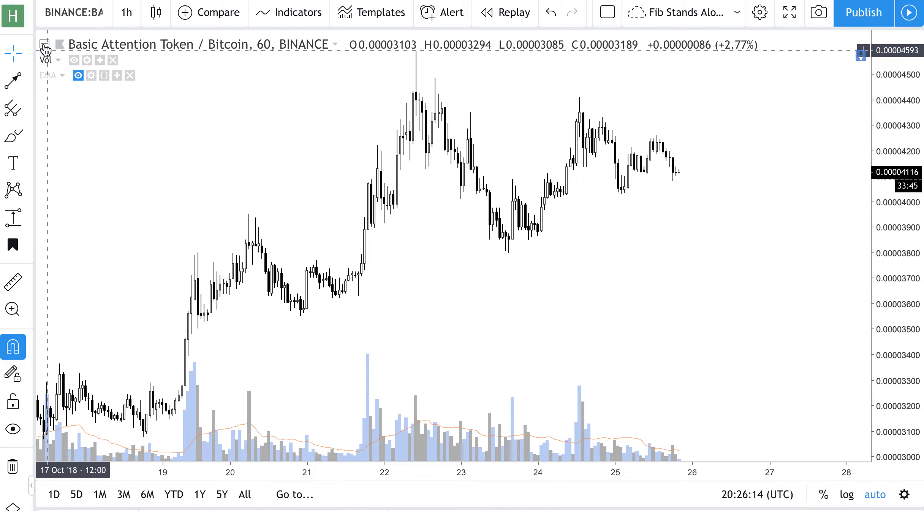
left_click(87, 60)
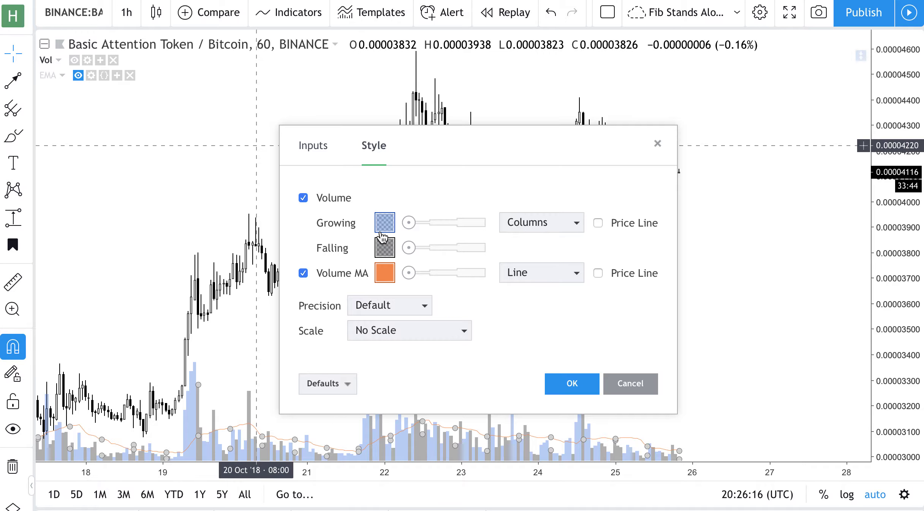
left_click(314, 152)
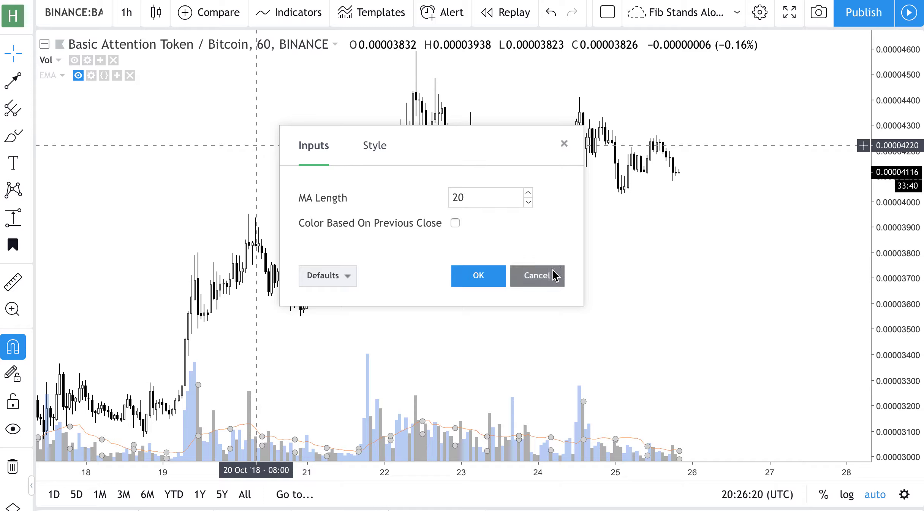
left_click(557, 283)
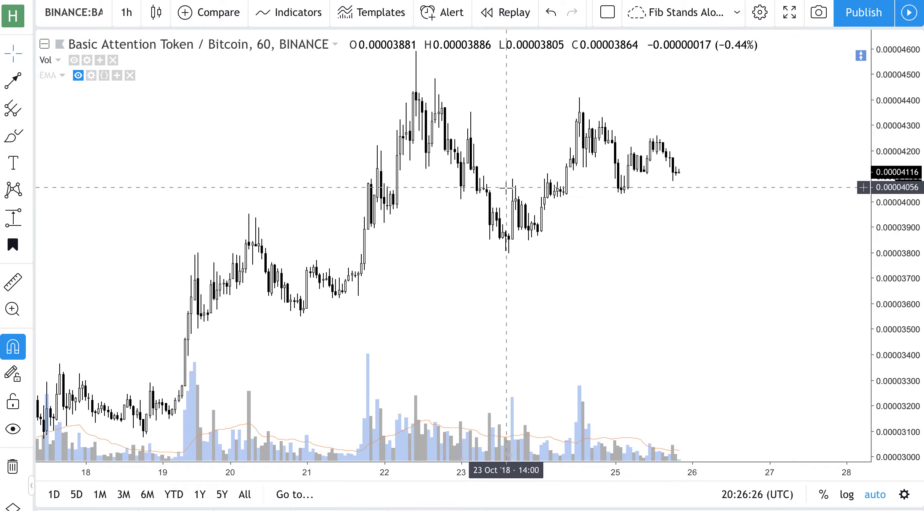
left_click(45, 45)
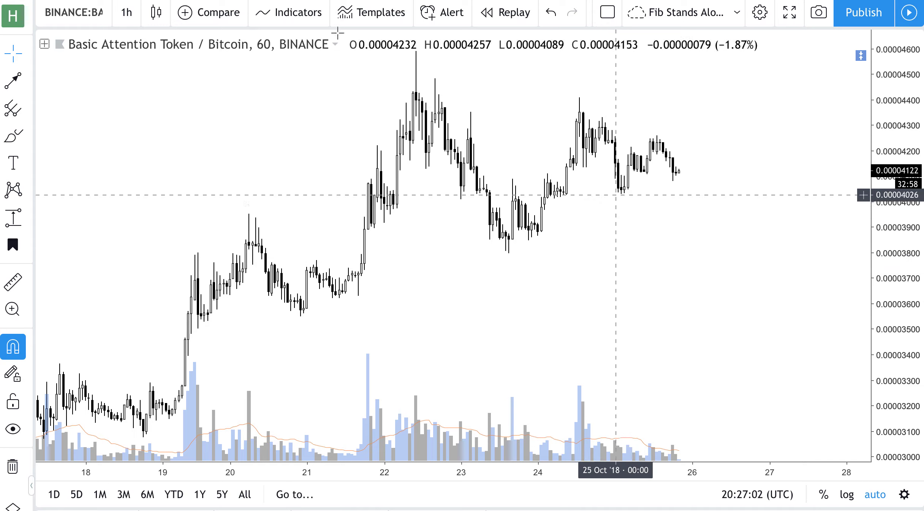
Step: Hide the volume indicator and show the EMA lines on the chart
left_click(45, 44)
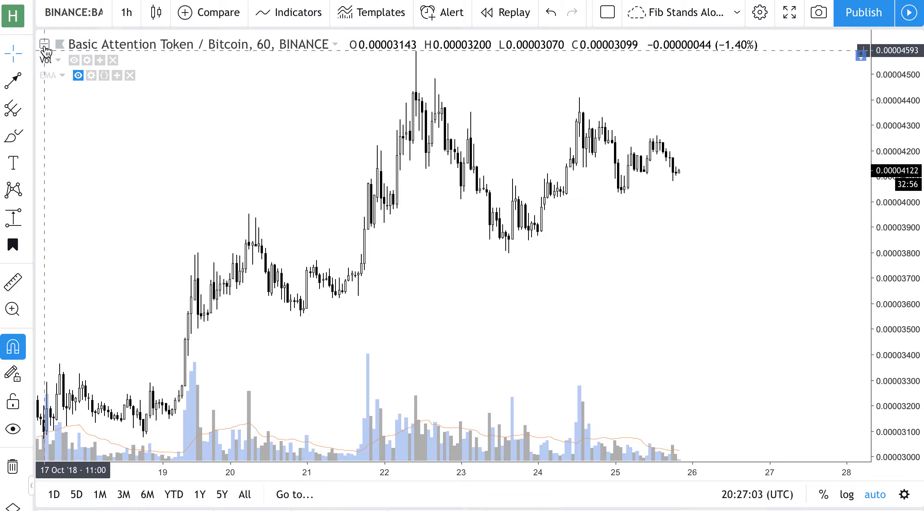
left_click(75, 60)
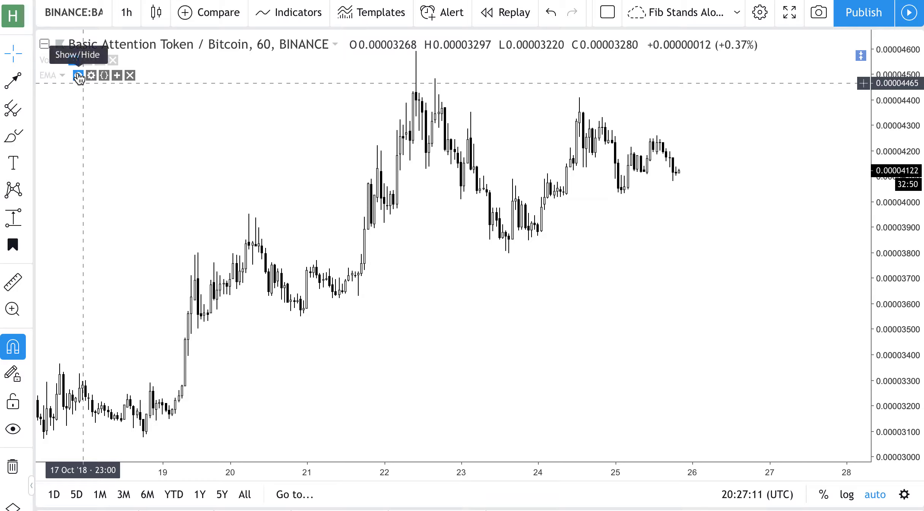
left_click(78, 75)
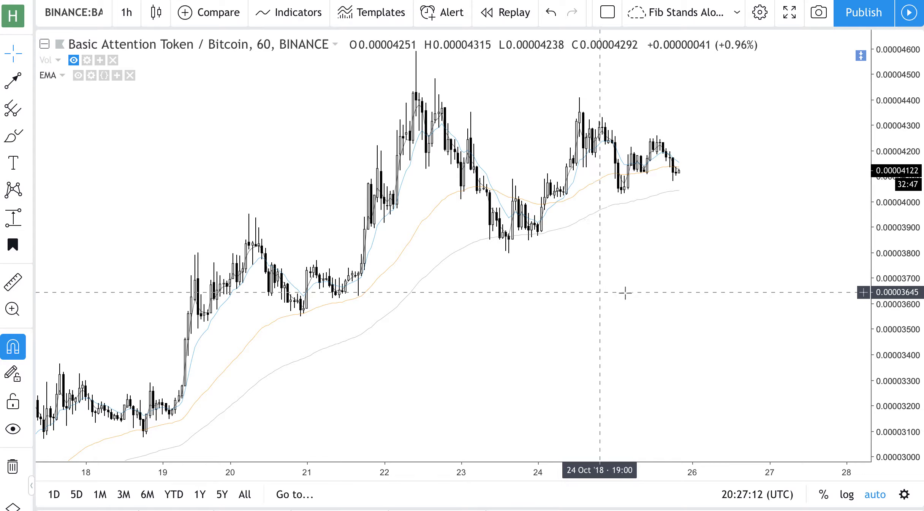
Step: Examine how the candles behave around the EMA lines between 21 and 25 October
scroll(708, 292, "left", 5)
scroll(709, 292, "up", 5)
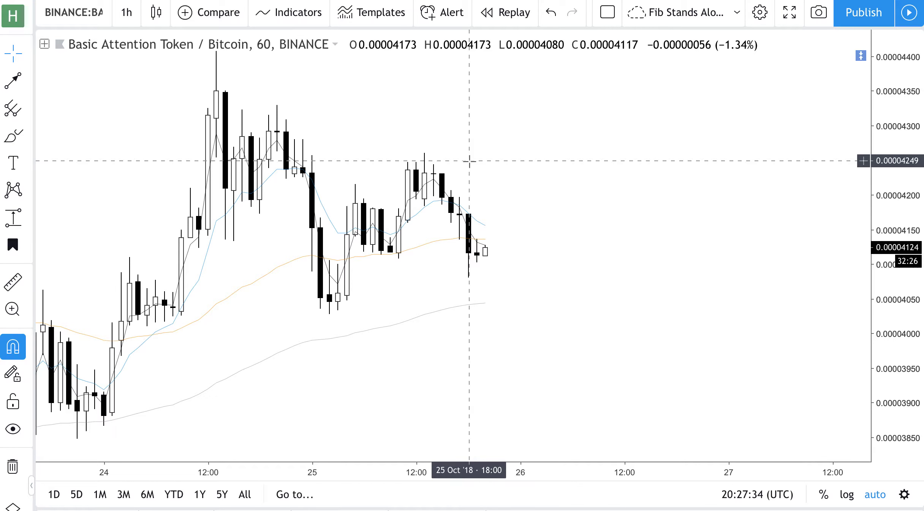
scroll(470, 161, "left", 5)
scroll(470, 161, "left", 5)
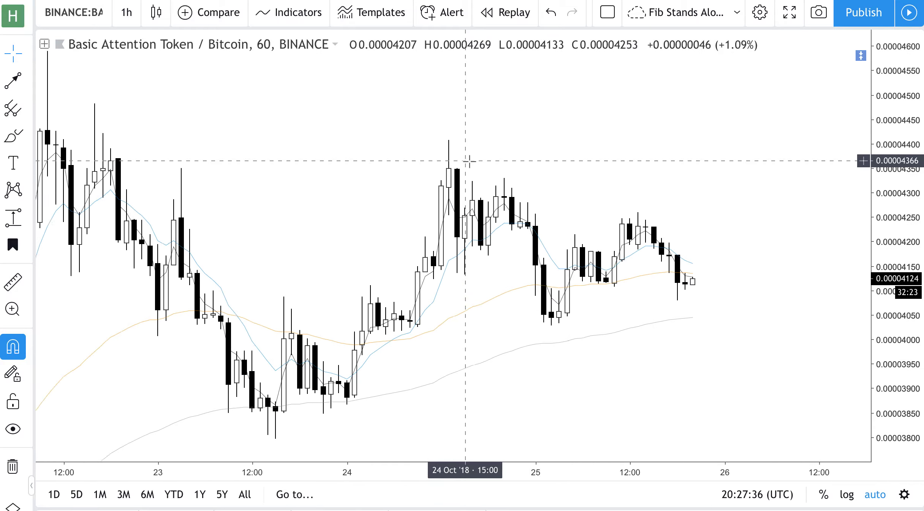
scroll(469, 161, "right", 3)
scroll(470, 161, "left", 10)
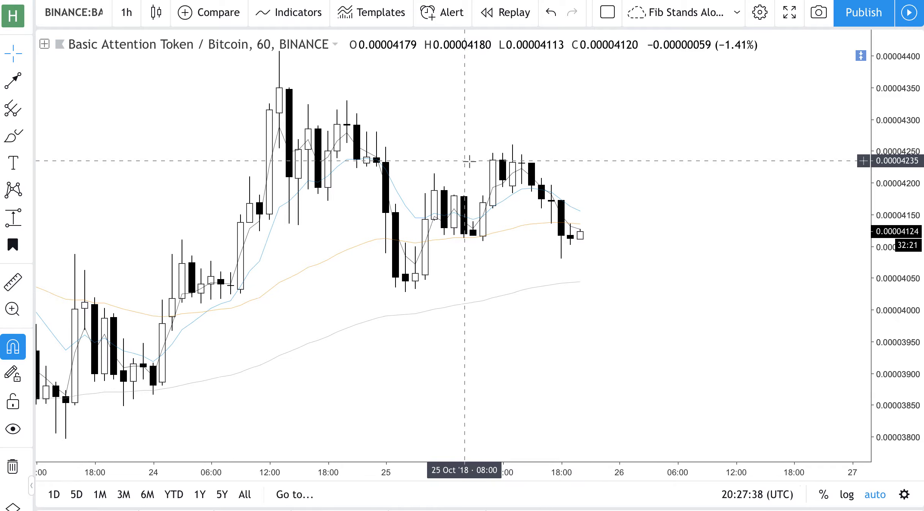
scroll(469, 161, "down", 2)
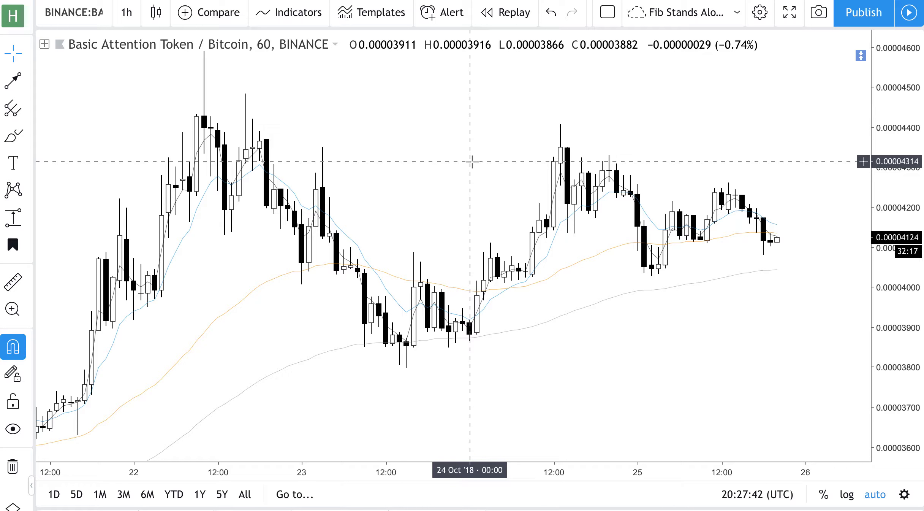
scroll(338, 177, "down", 2)
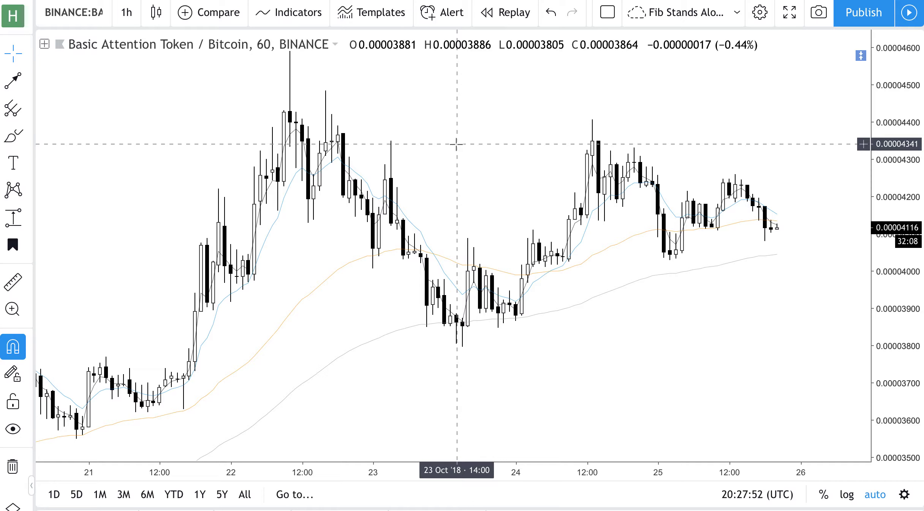
scroll(458, 144, "up", 3)
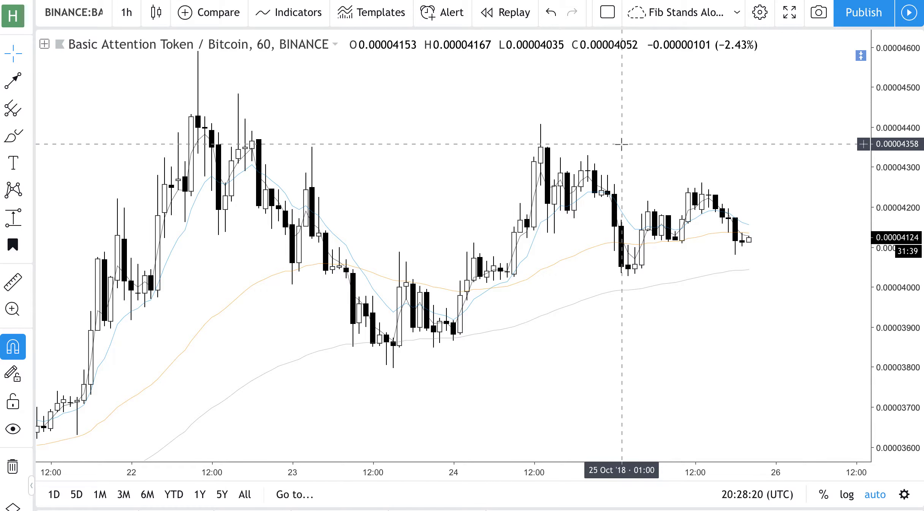
scroll(622, 144, "left", 3)
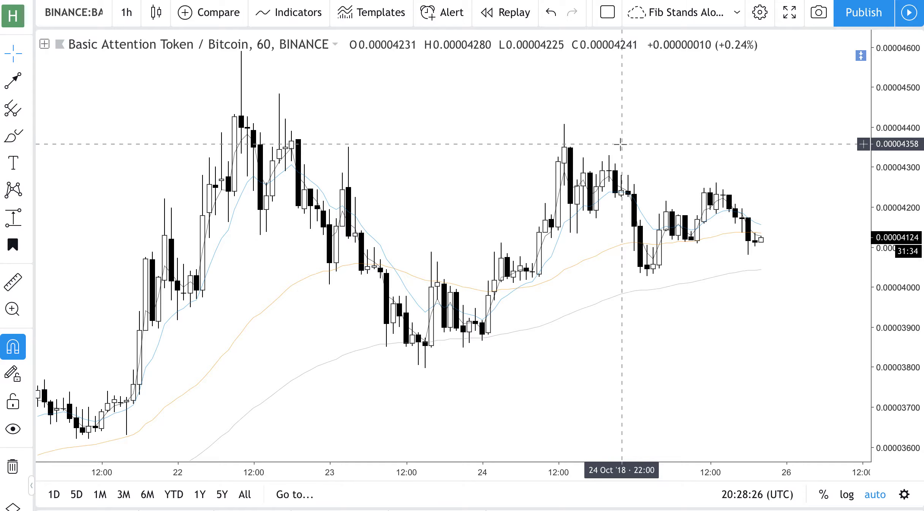
scroll(266, 200, "down", 1)
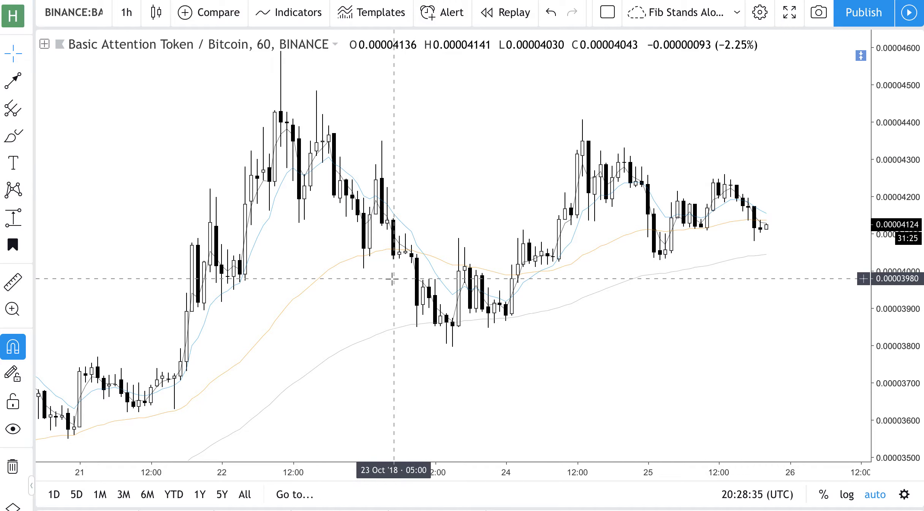
Step: Examine how price pulls back to and rebounds from the EMA lines across the uptrend between 17 and 25 October
scroll(460, 252, "right", 5)
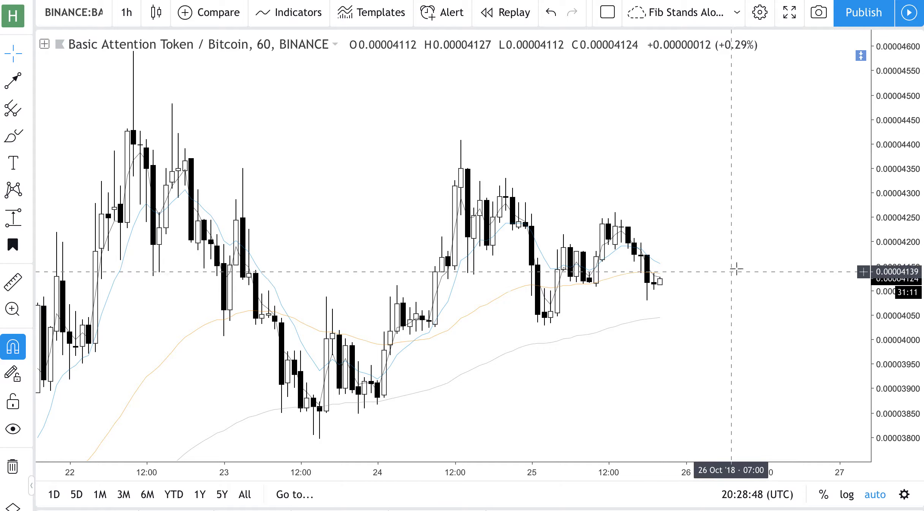
scroll(734, 245, "down", 10)
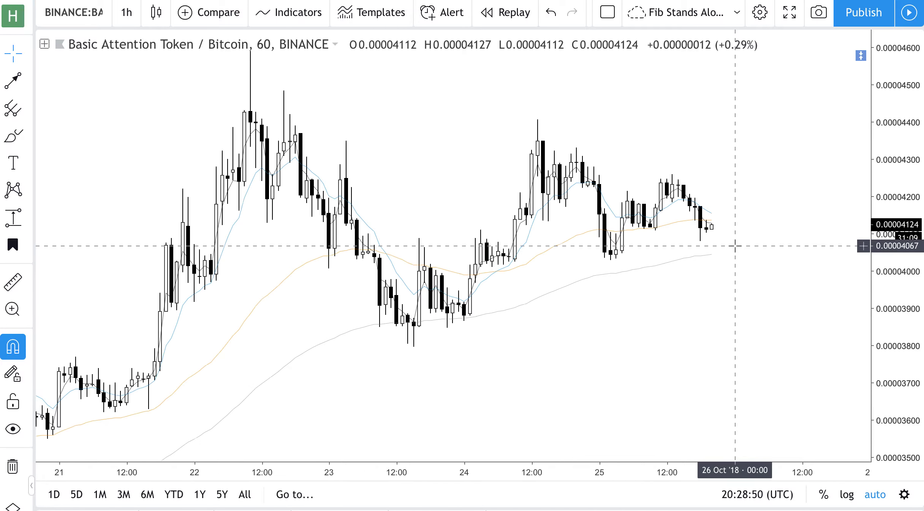
scroll(735, 246, "down", 3)
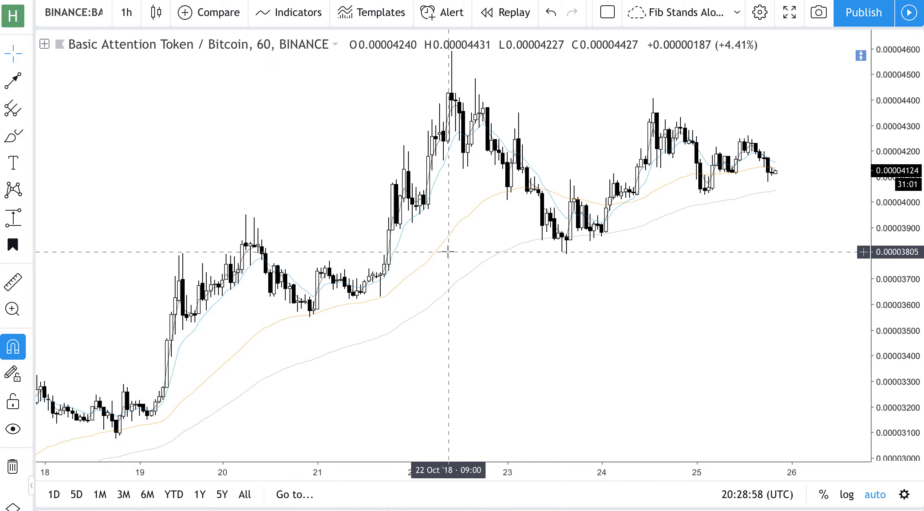
scroll(177, 448, "left", 5)
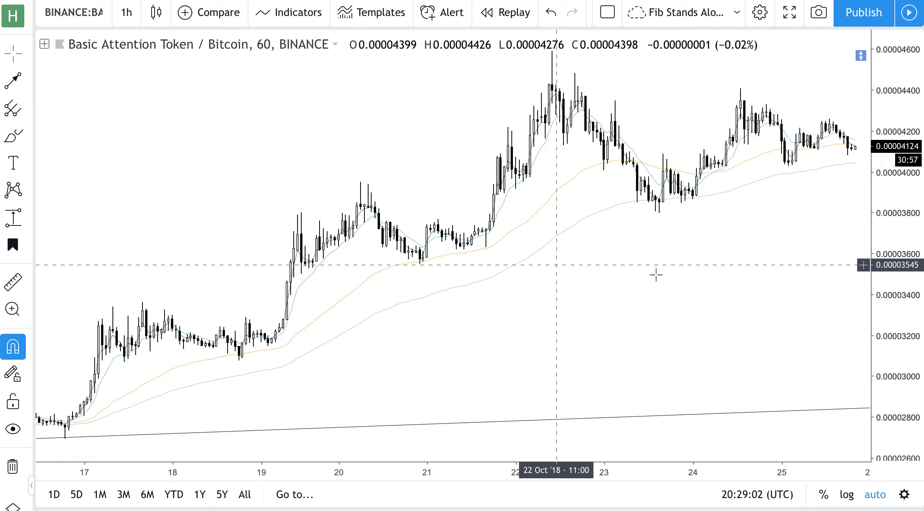
scroll(680, 261, "down", 3)
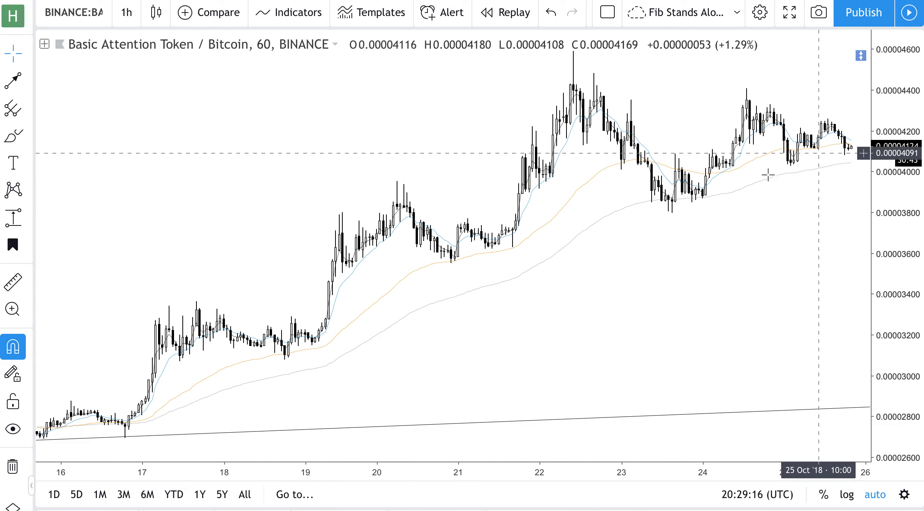
scroll(358, 341, "right", 1)
scroll(388, 335, "down", 5)
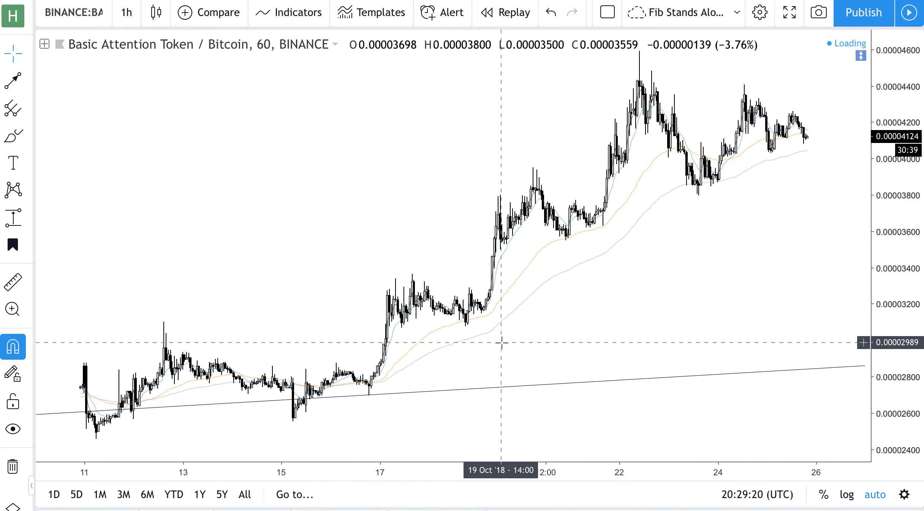
scroll(502, 342, "up", 5)
scroll(502, 343, "up", 3)
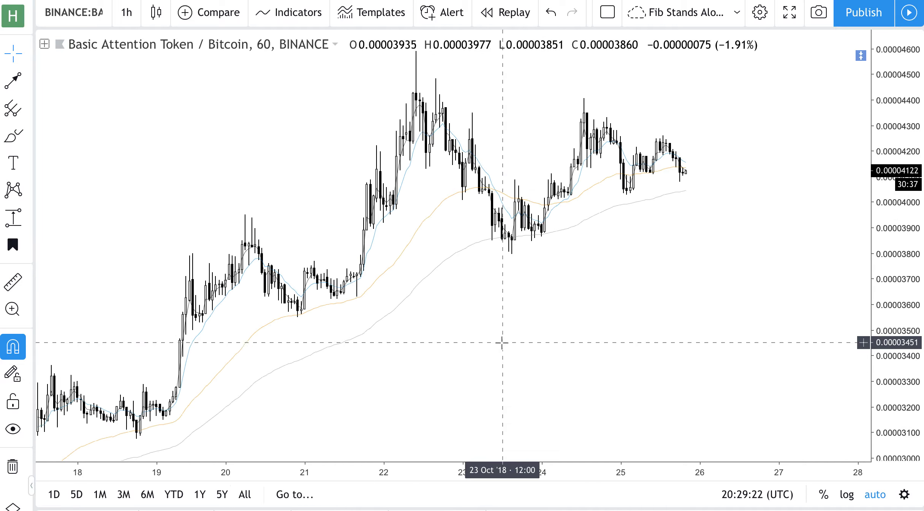
scroll(502, 342, "down", 1)
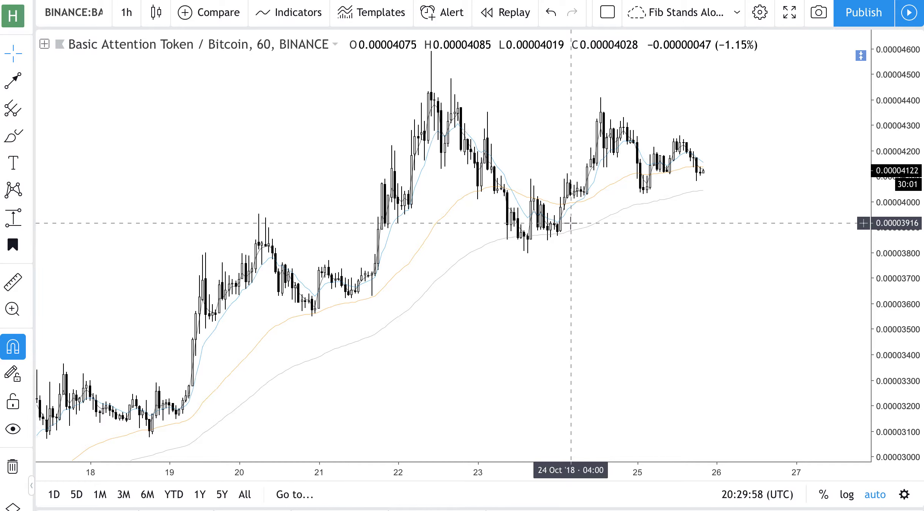
scroll(570, 223, "down", 5)
scroll(570, 223, "up", 5)
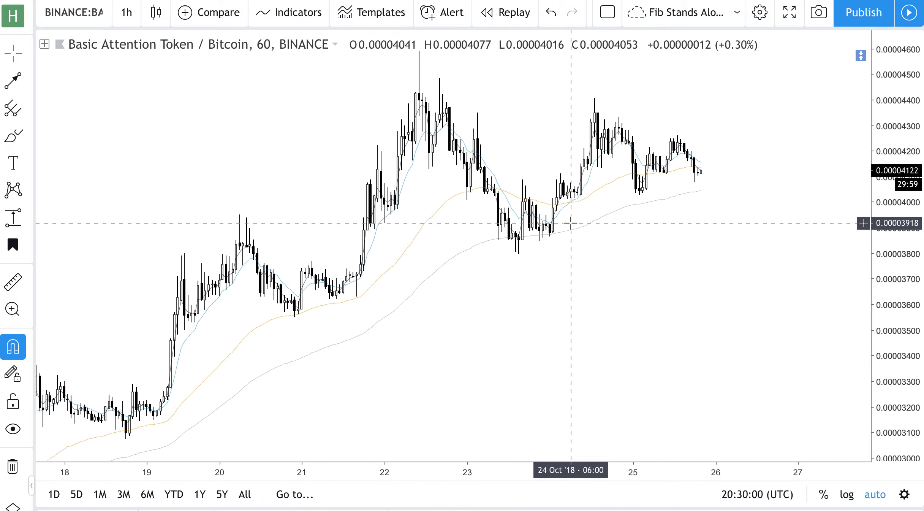
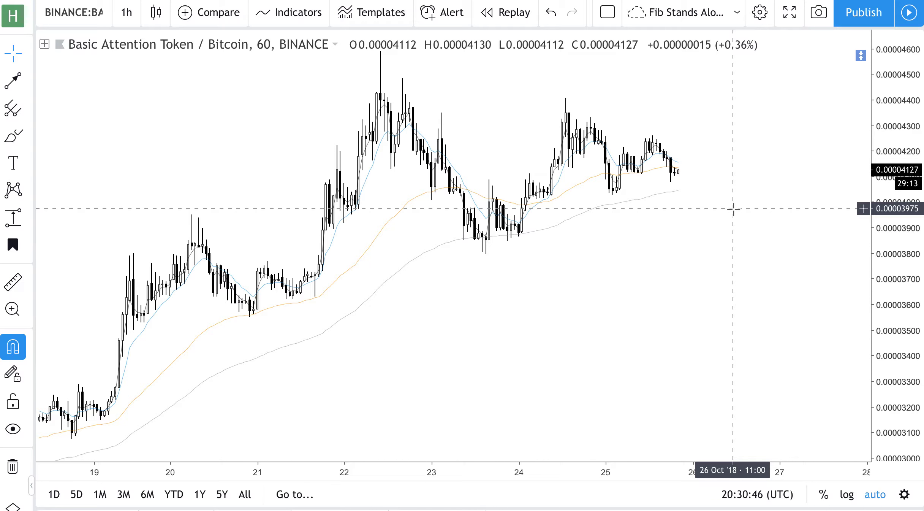
scroll(436, 251, "down", 1)
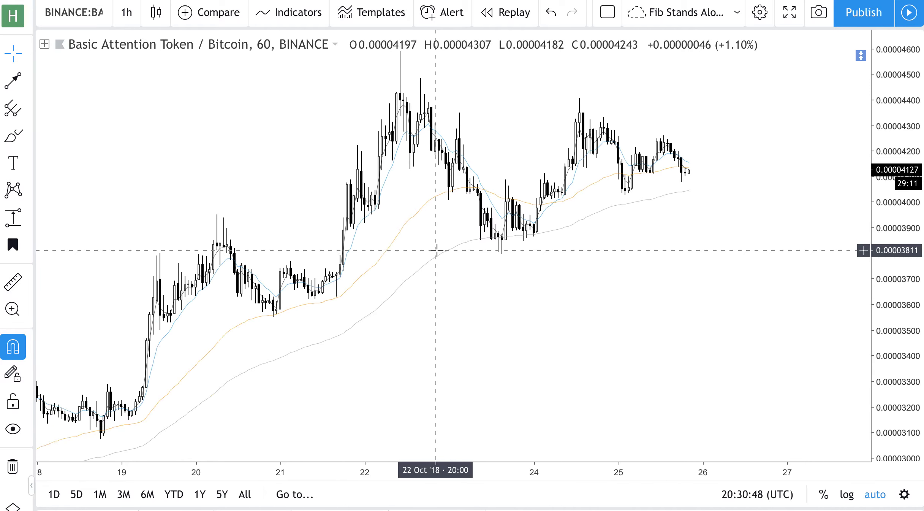
scroll(436, 251, "down", 2)
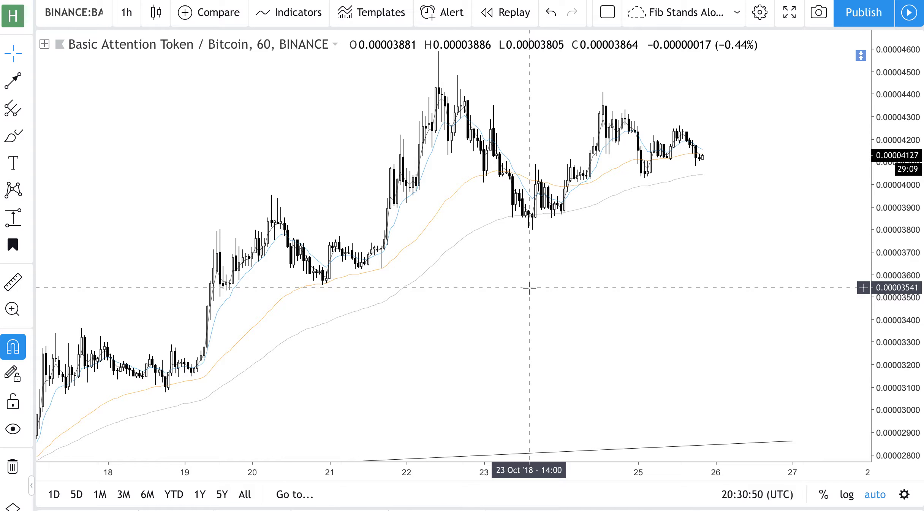
scroll(529, 288, "down", 4)
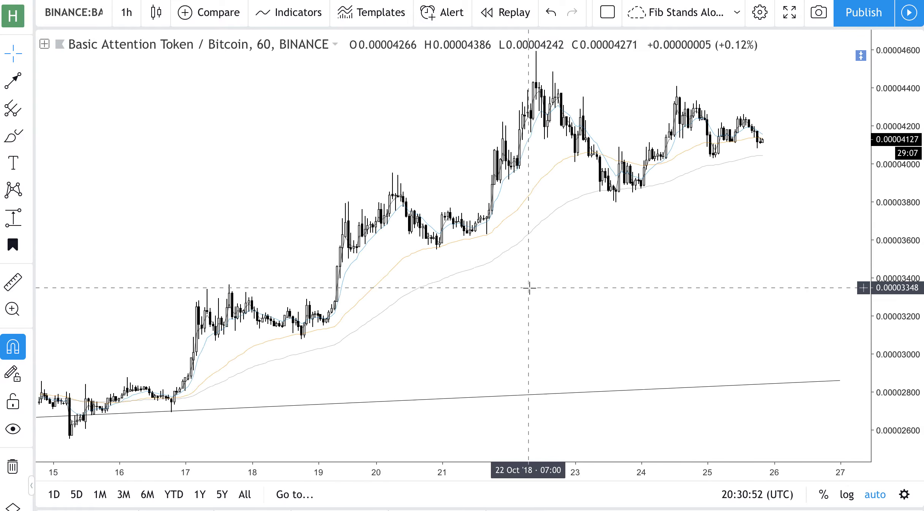
scroll(530, 287, "up", 4)
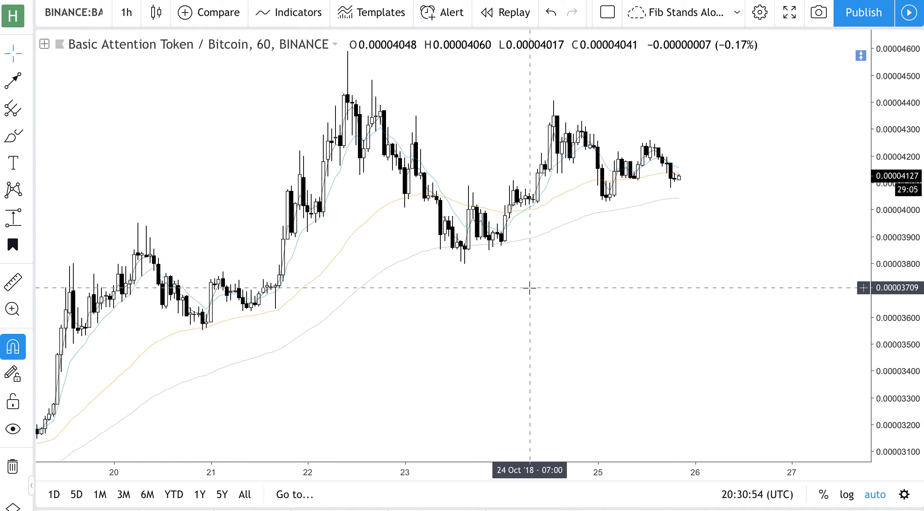
scroll(529, 288, "down", 3)
scroll(529, 288, "down", 1)
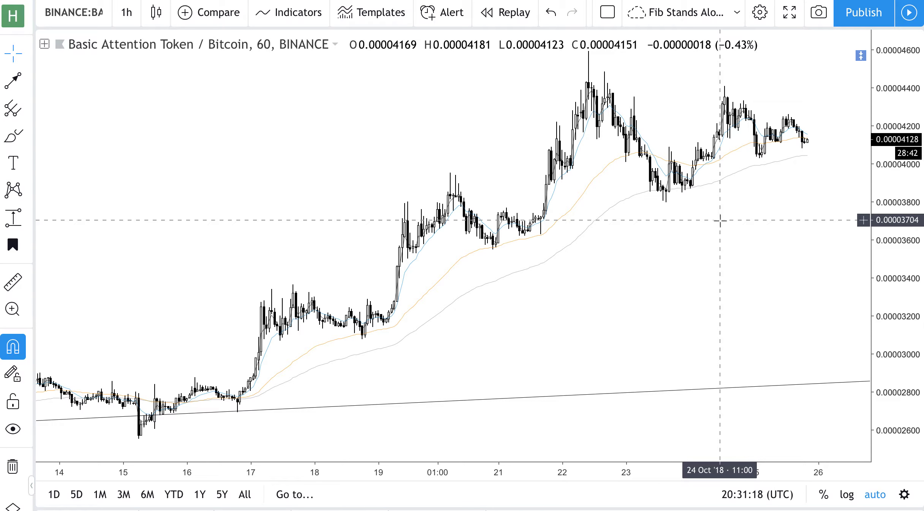
Step: Hide the EMA lines, keep volume hidden, and bring back the RSI, Aroon and Stochastic panes beneath the price chart
left_click(44, 44)
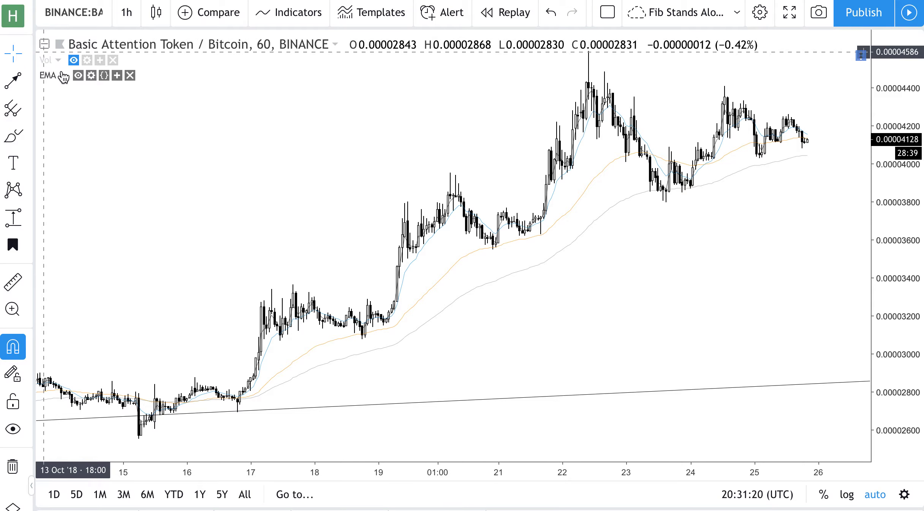
left_click(74, 61)
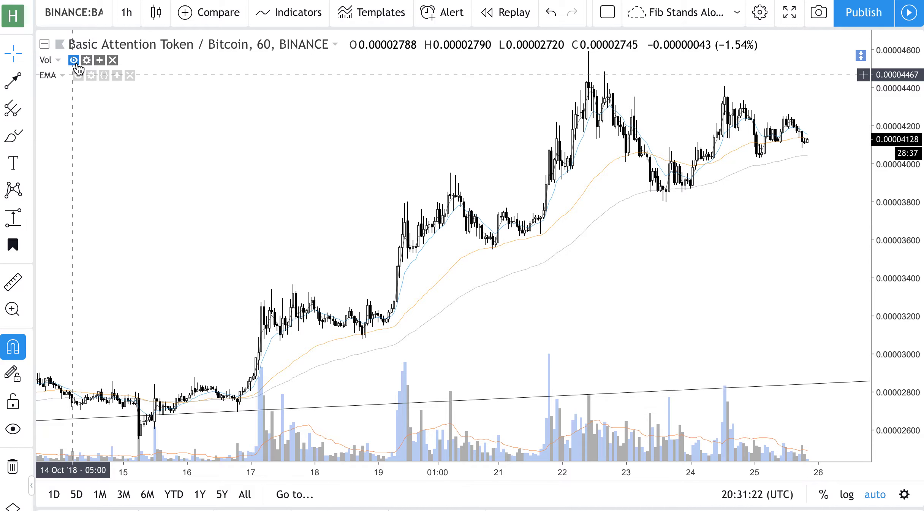
left_click(74, 61)
left_click(78, 76)
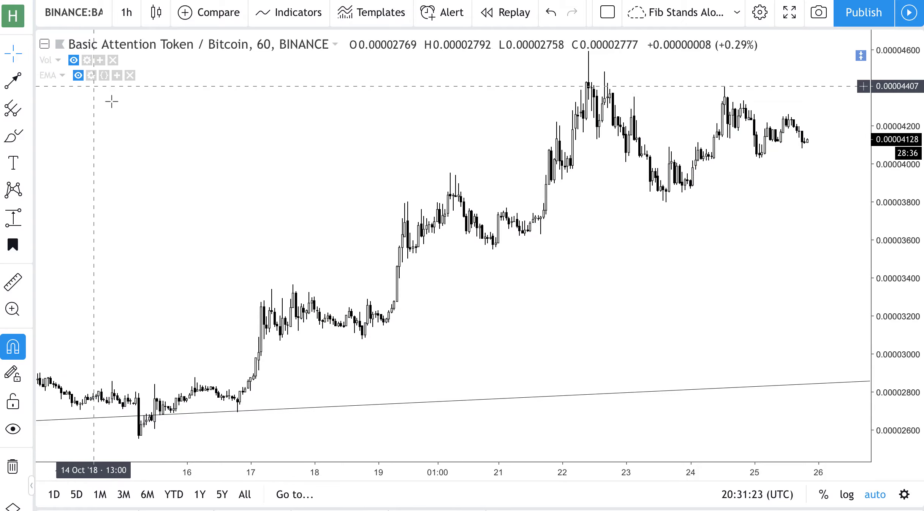
left_click(78, 76)
left_click(79, 76)
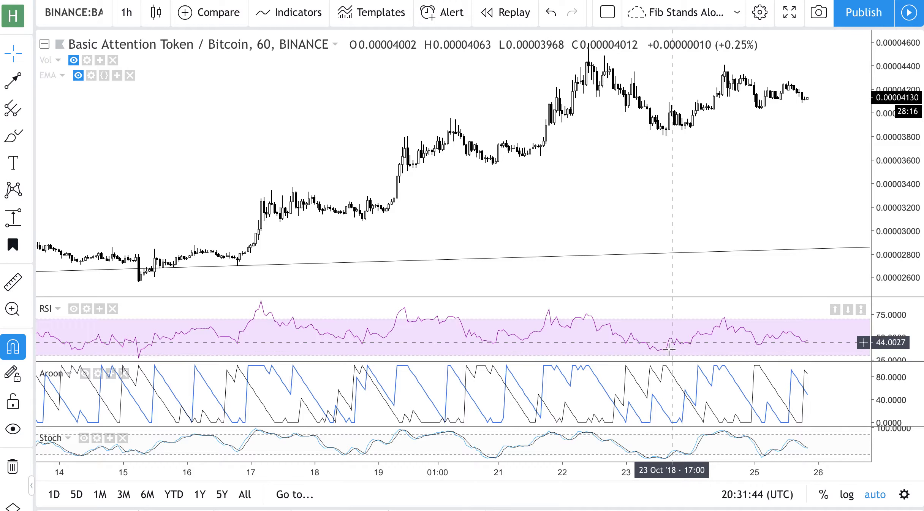
Step: Remove the RSI indicator from the chart and focus on the candles from 18 to 25 October
scroll(668, 356, "down", 5)
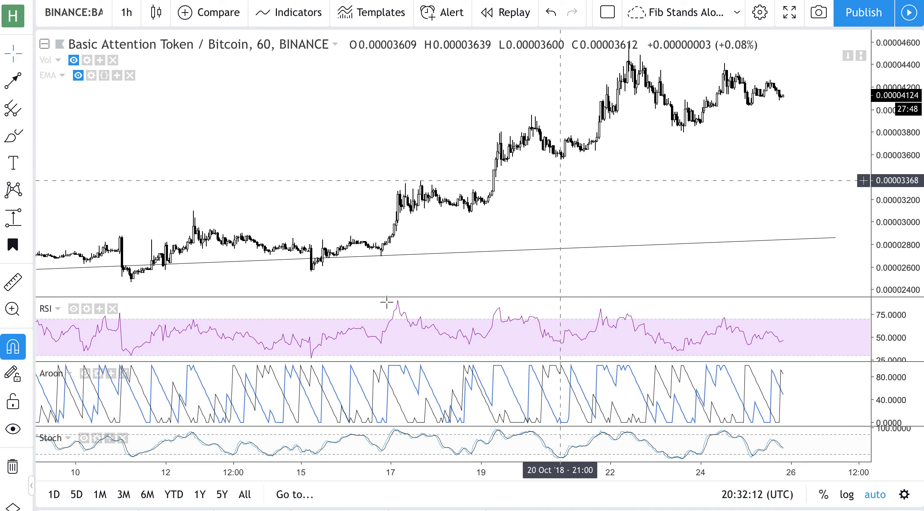
left_click(112, 309)
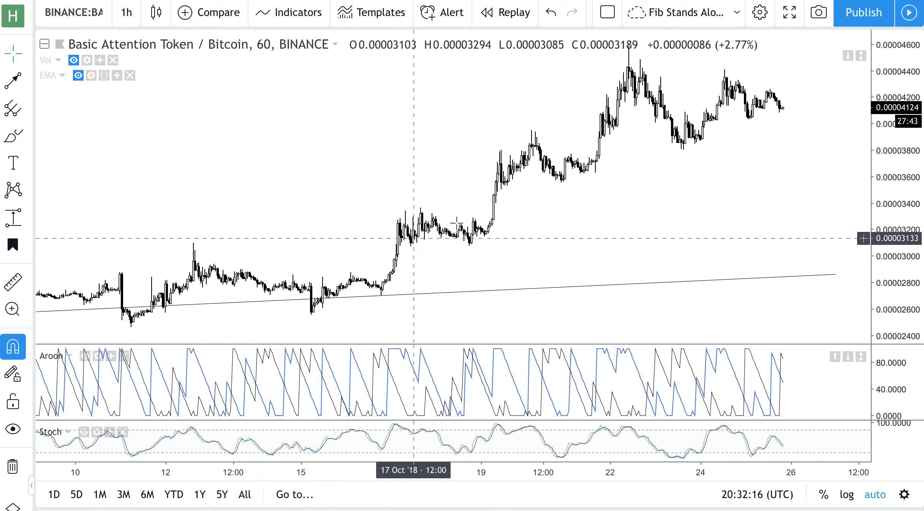
scroll(525, 271, "left", 2)
scroll(525, 272, "up", 6)
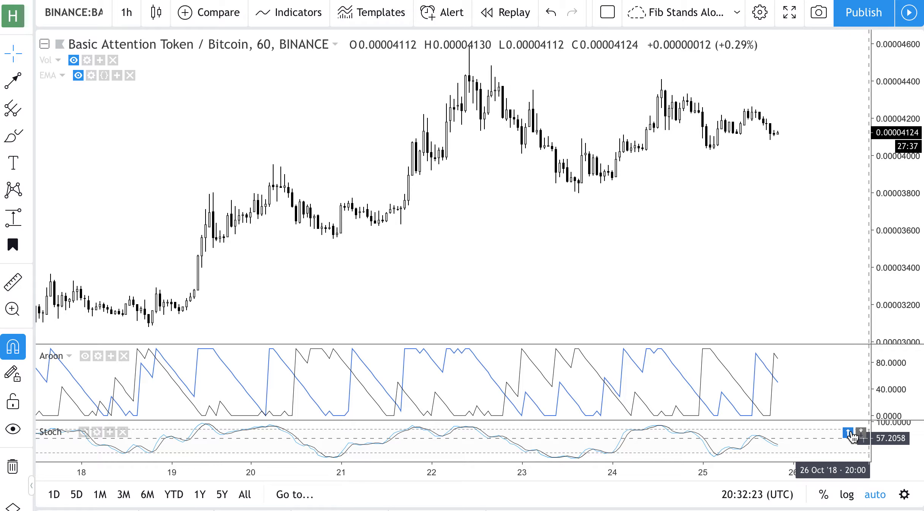
Step: Move the Stochastic pane above the Aroon pane and make it taller
left_click(850, 433)
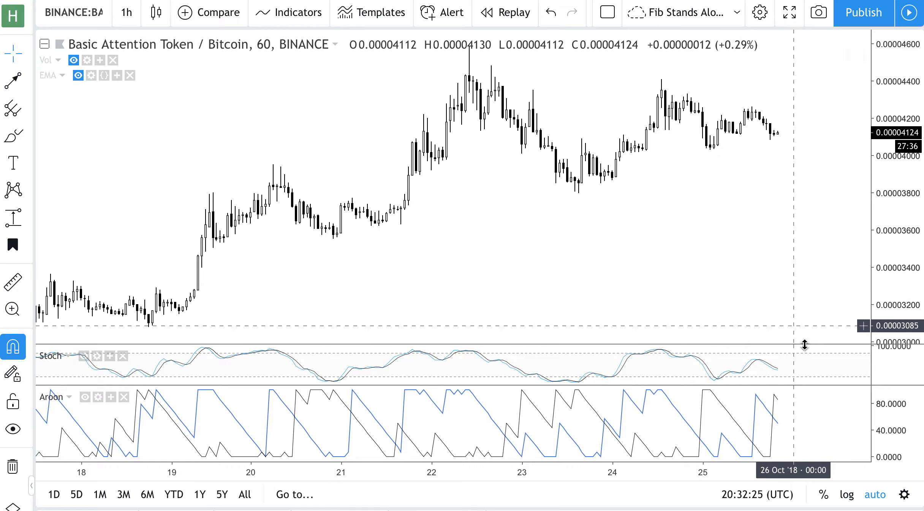
left_click_drag(804, 346, 807, 311)
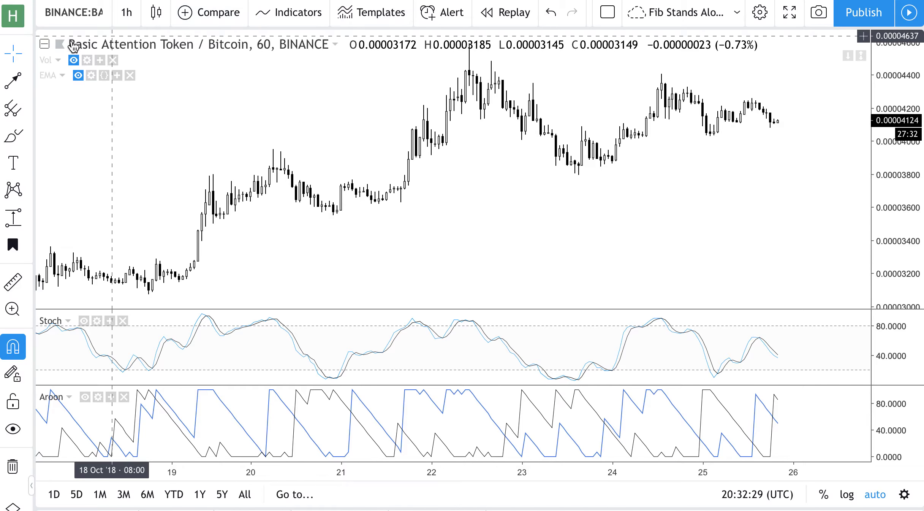
left_click(45, 44)
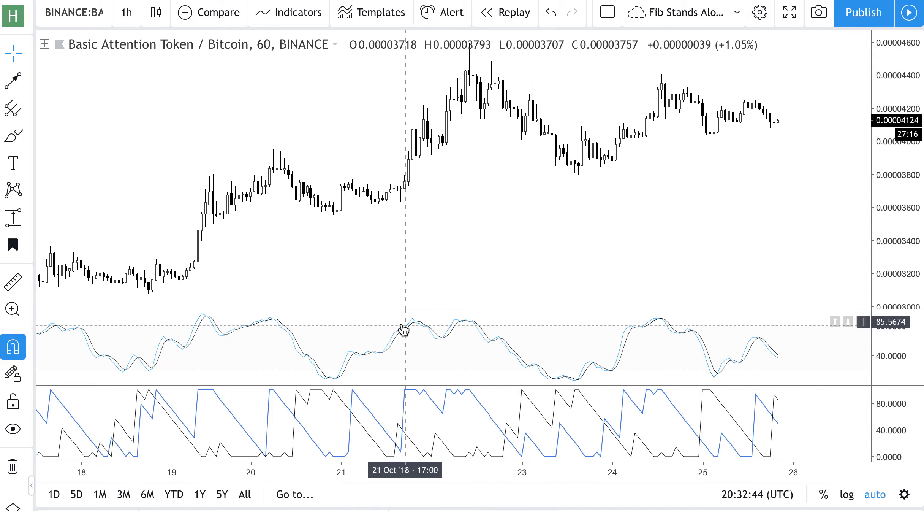
Step: Review the K, D and Smooth input settings of the Stochastic indicator without changing them
left_click(44, 44)
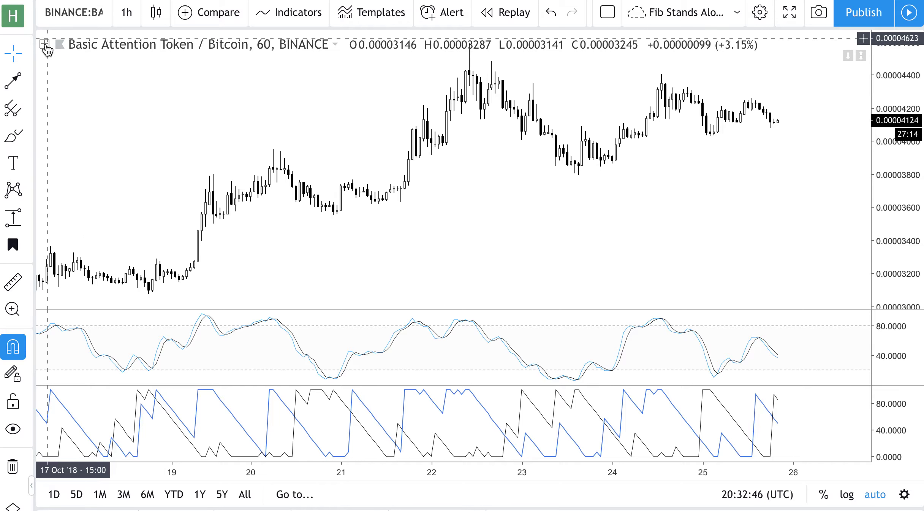
left_click(97, 321)
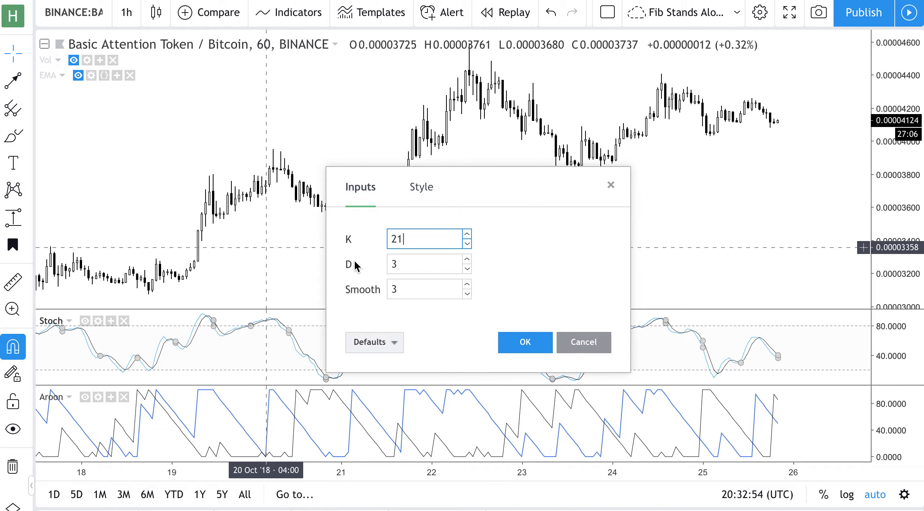
left_click(580, 343)
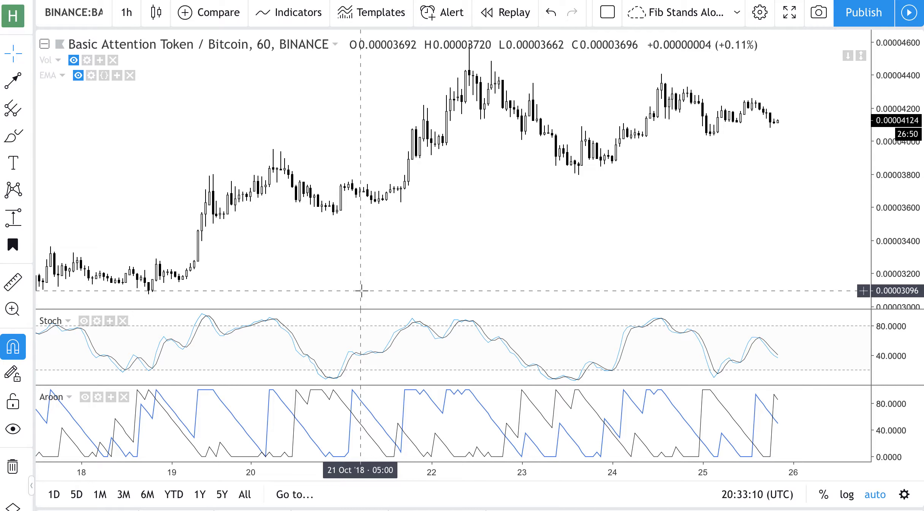
left_click(97, 322)
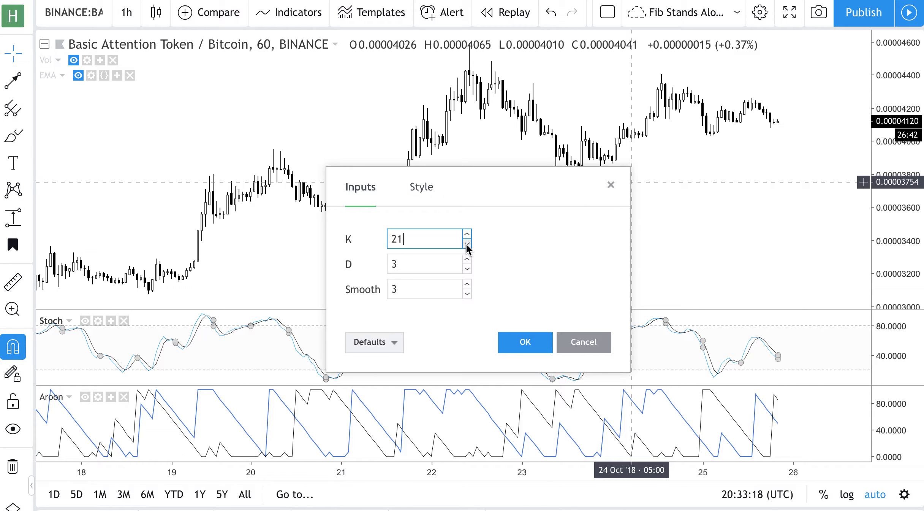
left_click(525, 342)
Step: Add a second Stochastic indicator with default settings and place its pane directly below the first Stochastic
left_click(292, 13)
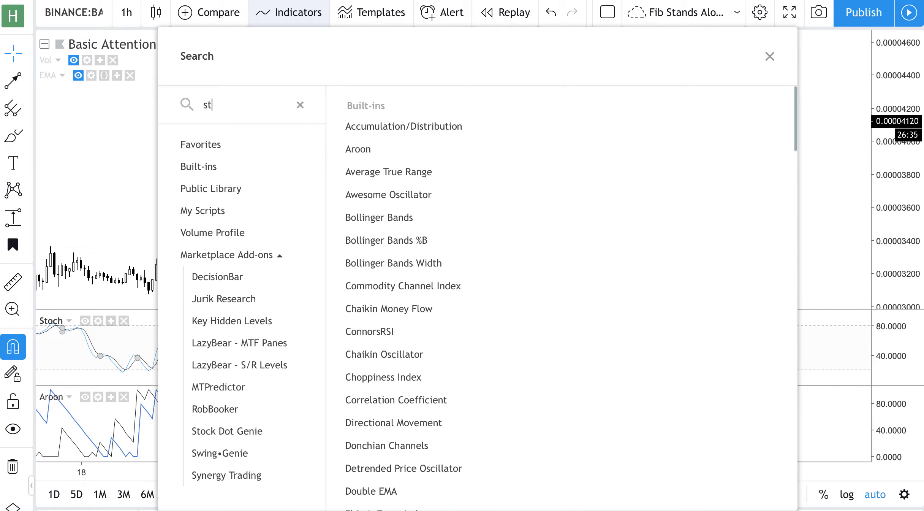
left_click(367, 127)
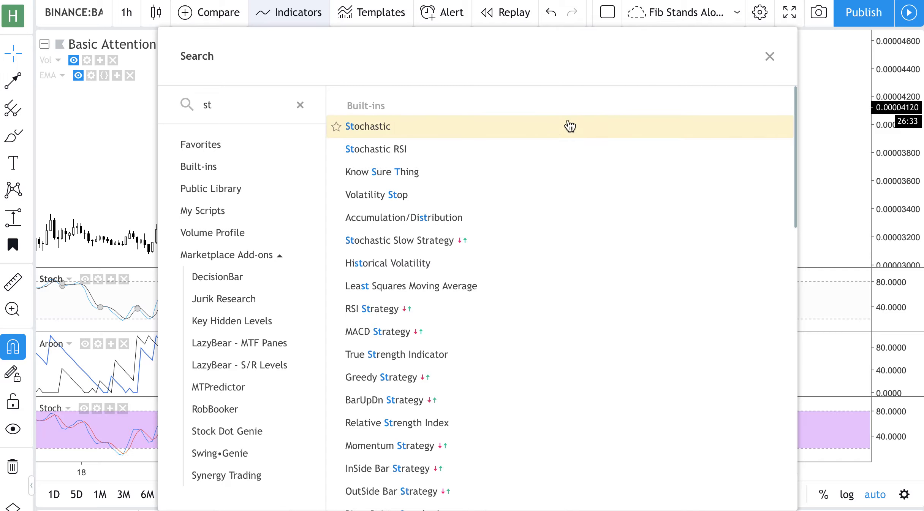
left_click(770, 56)
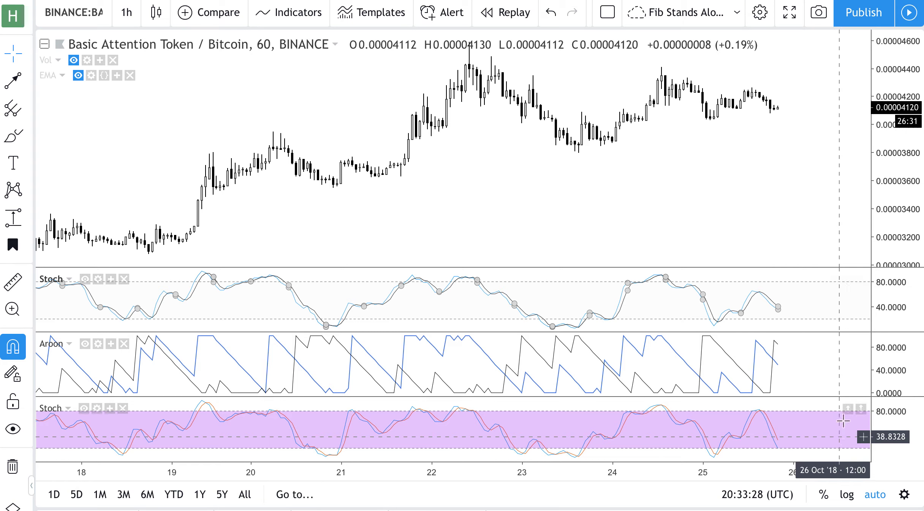
left_click(849, 409)
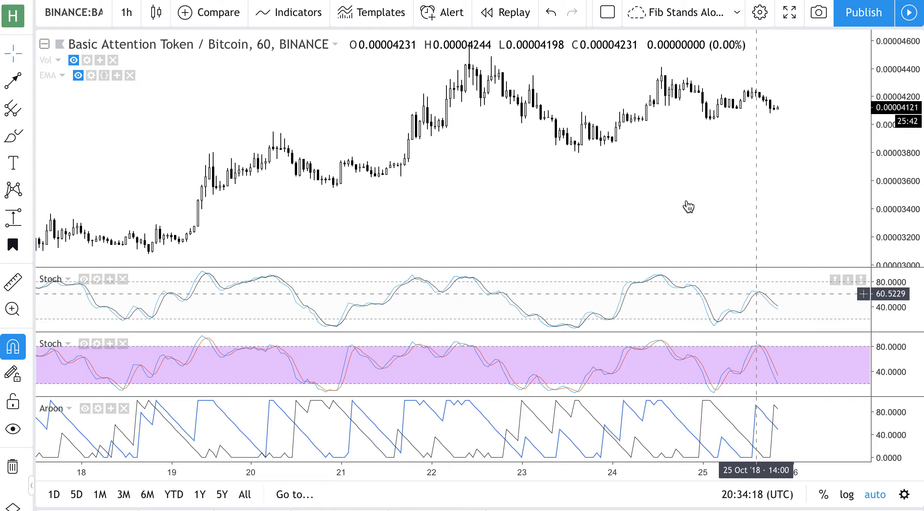
Step: Measure the price drop from the 25 October 14:00 high at 0.00004244 with a Price Range
left_click(17, 219)
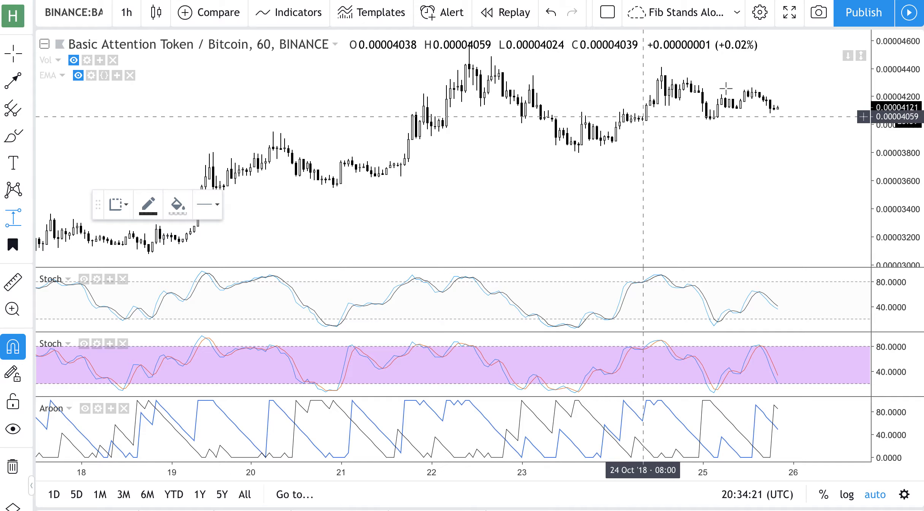
left_click(757, 90)
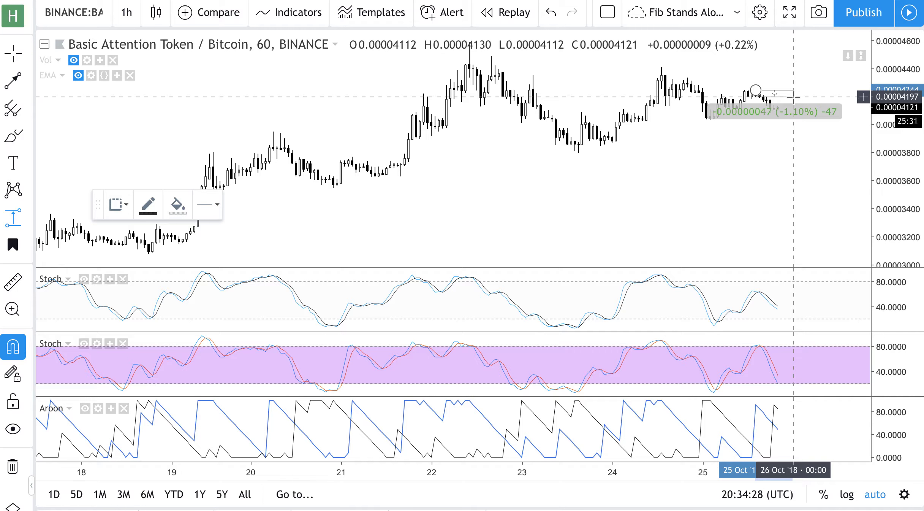
left_click(794, 96)
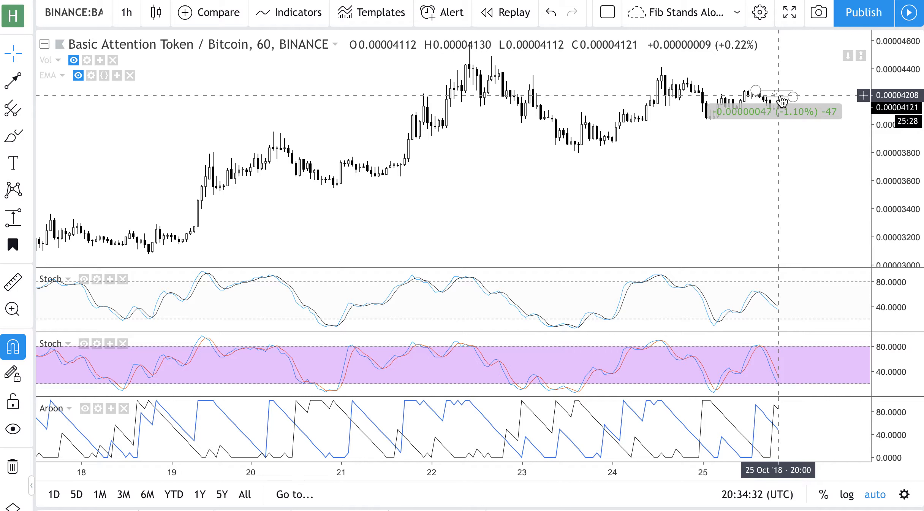
left_click(733, 225)
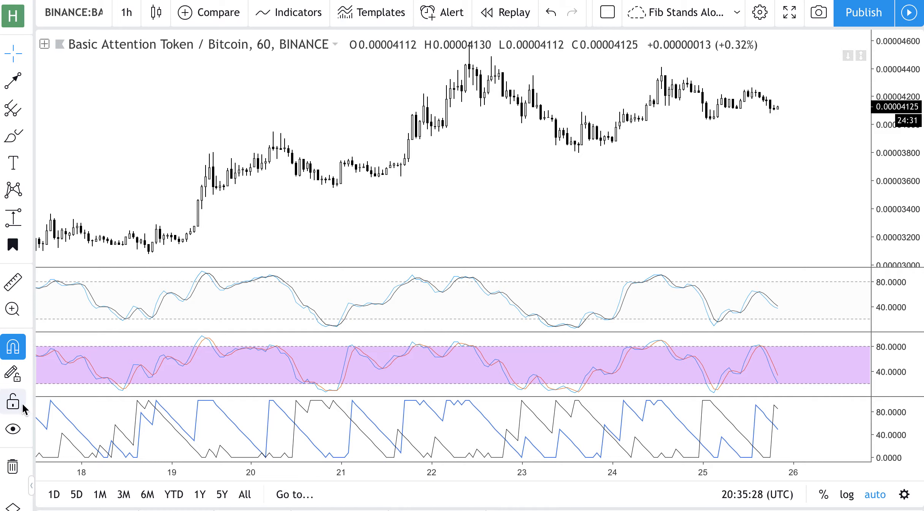
Step: Remove both Stochastic indicators from the chart and collapse the indicator legends
left_click(44, 46)
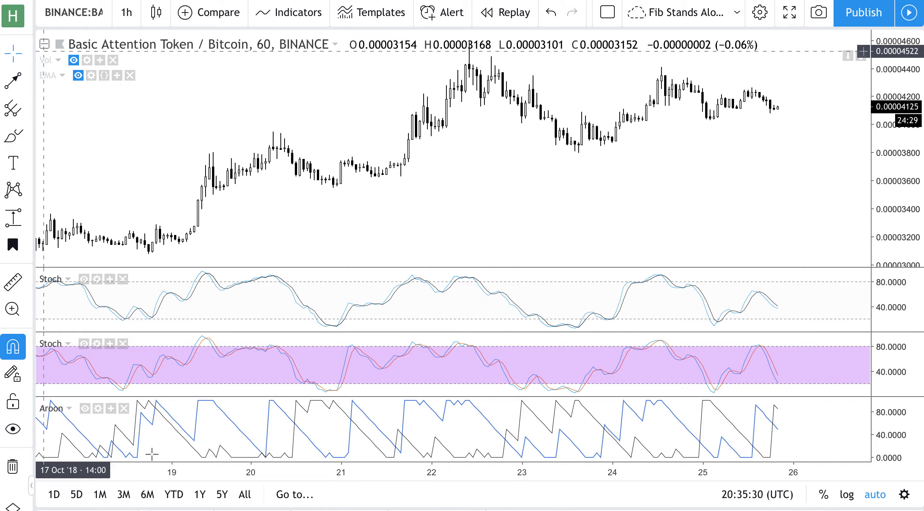
left_click(123, 344)
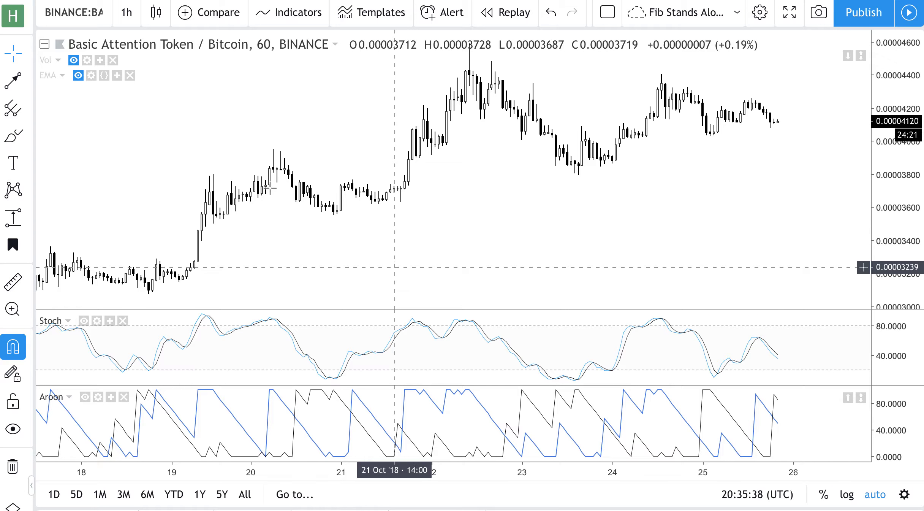
left_click(45, 45)
left_click(45, 45)
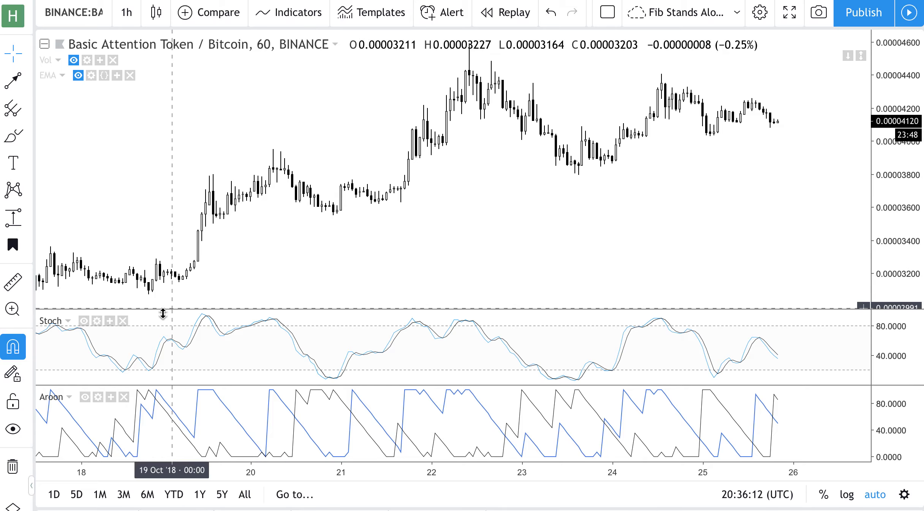
left_click(123, 321)
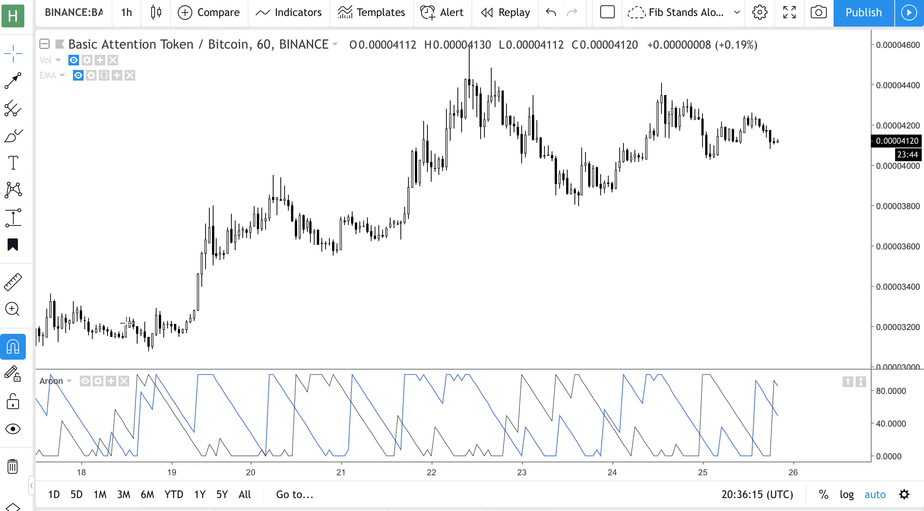
left_click(45, 46)
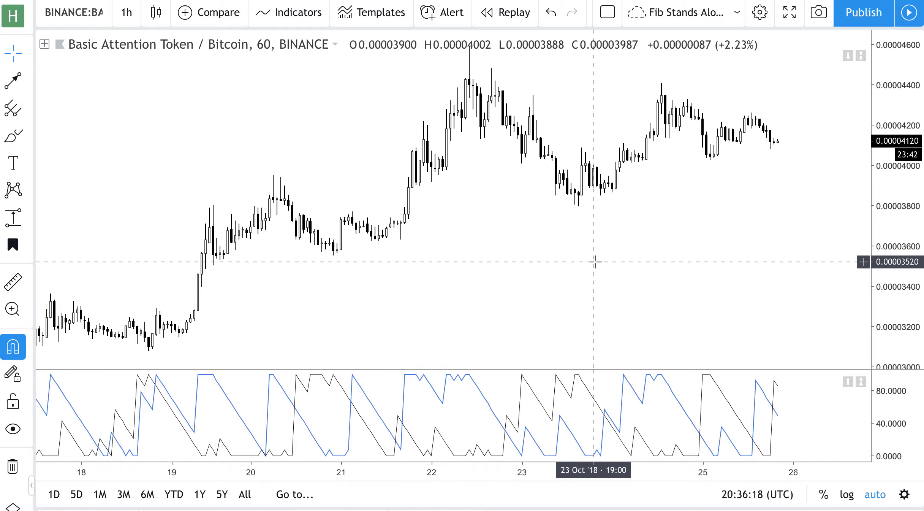
Step: Check the Aroon indicator's Length input without changing it, and collapse the indicator legends
scroll(595, 261, "up", 5)
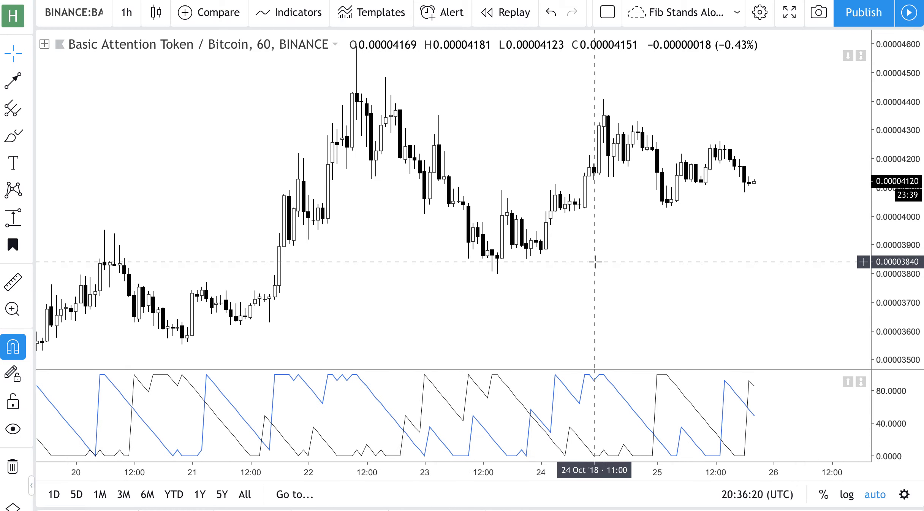
scroll(595, 262, "up", 1)
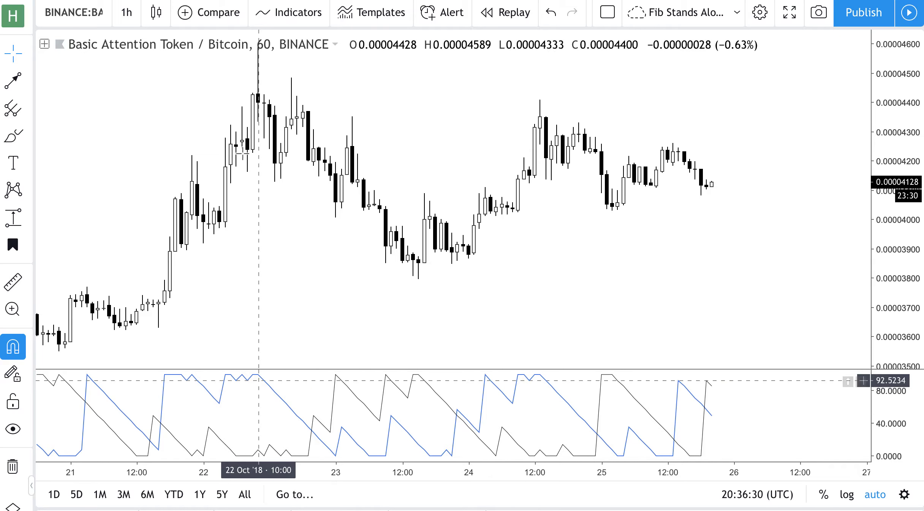
left_click(45, 46)
left_click(99, 381)
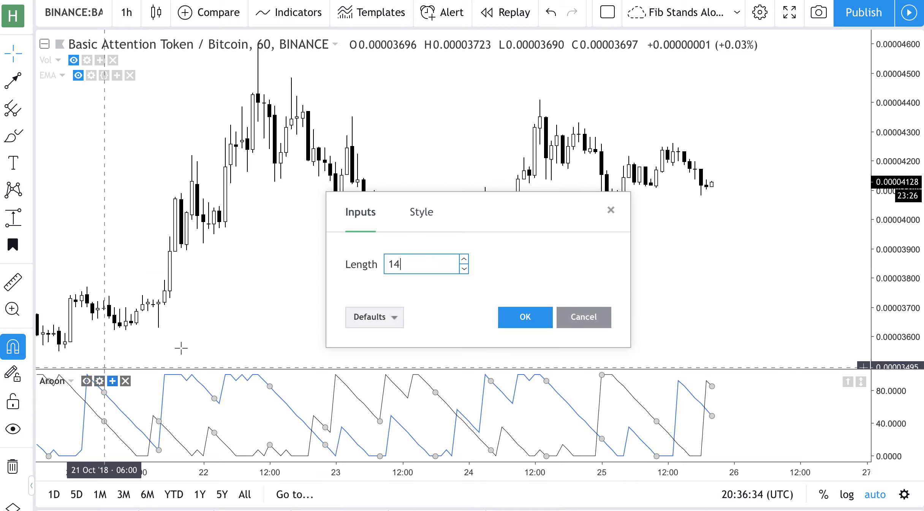
left_click(537, 318)
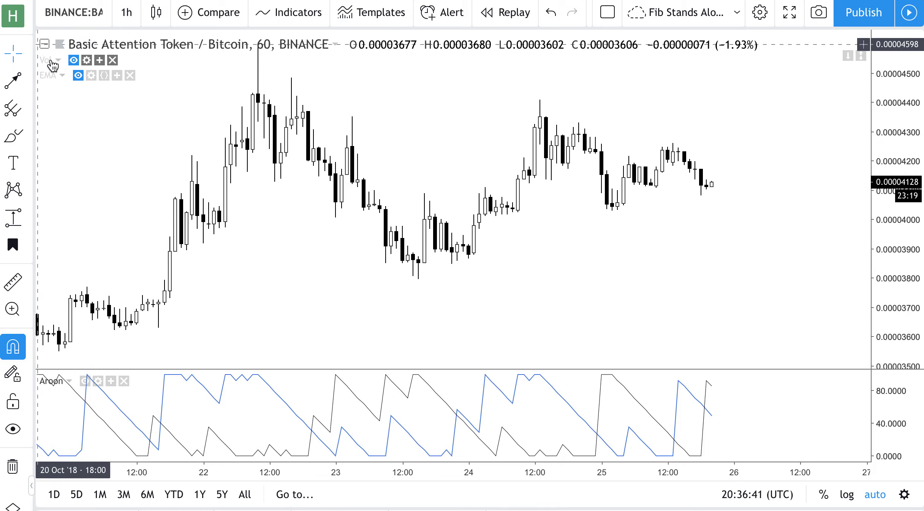
left_click(44, 44)
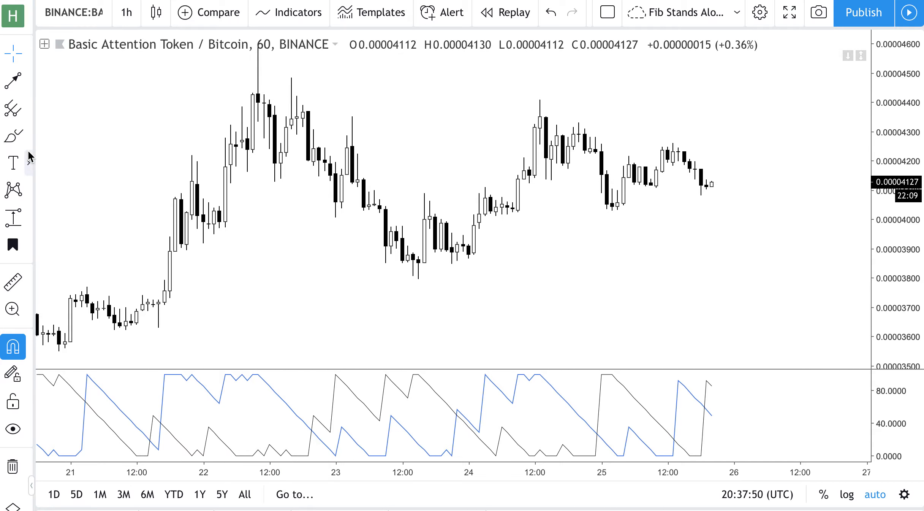
Step: Measure 14 bars back from the 22 October 09:00 candle's high at 0.00004431 with a Date and Price Range
left_click(29, 217)
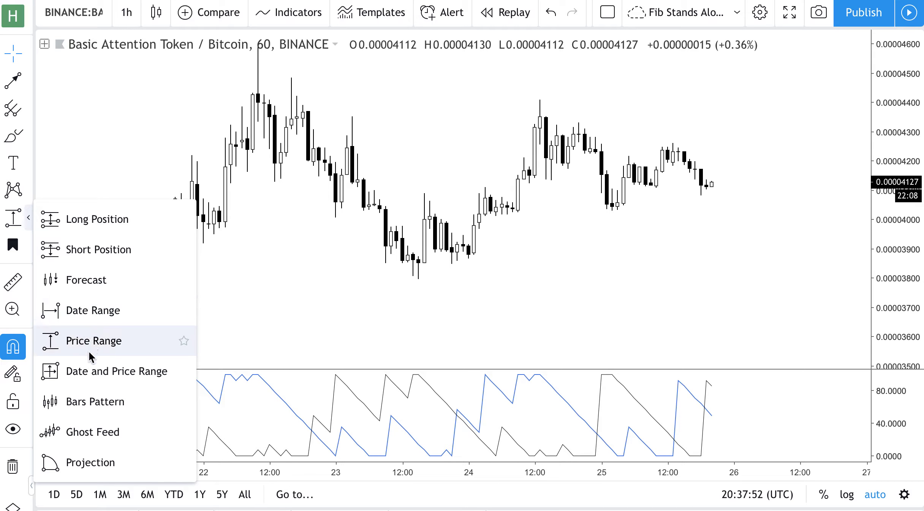
left_click(97, 368)
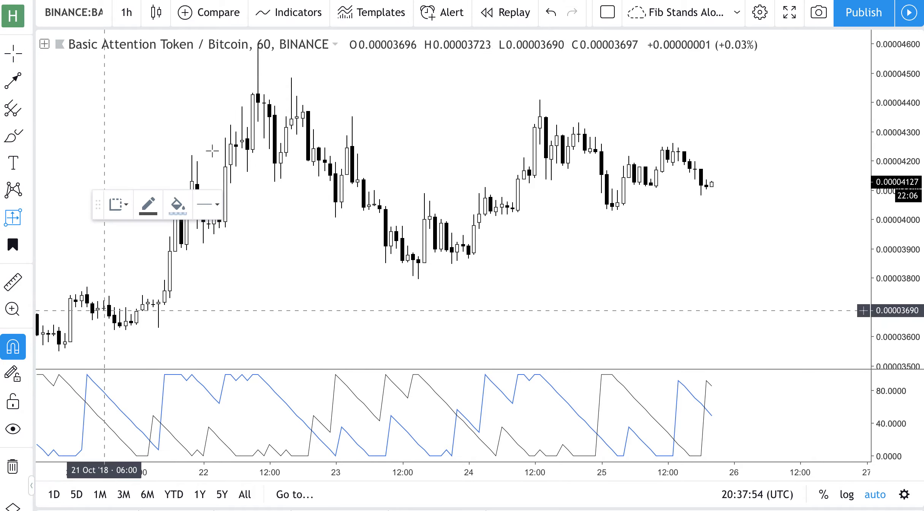
left_click(253, 92)
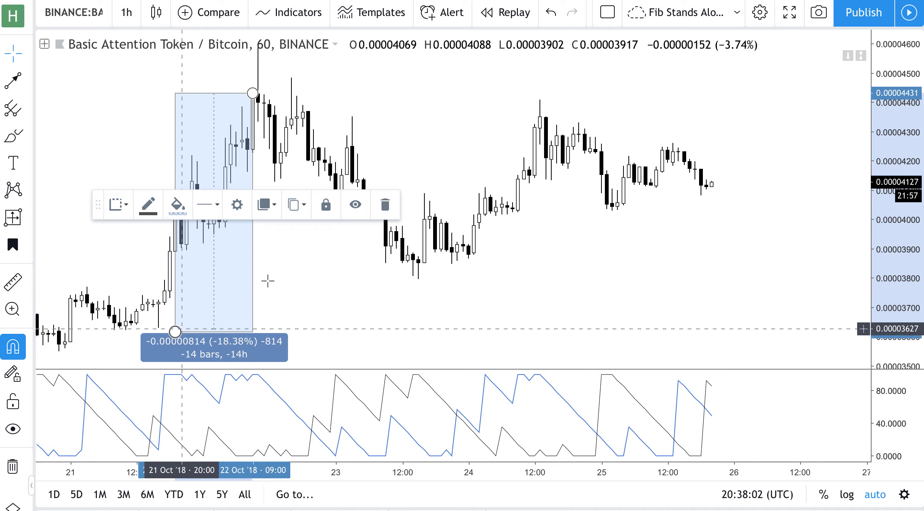
left_click(314, 262)
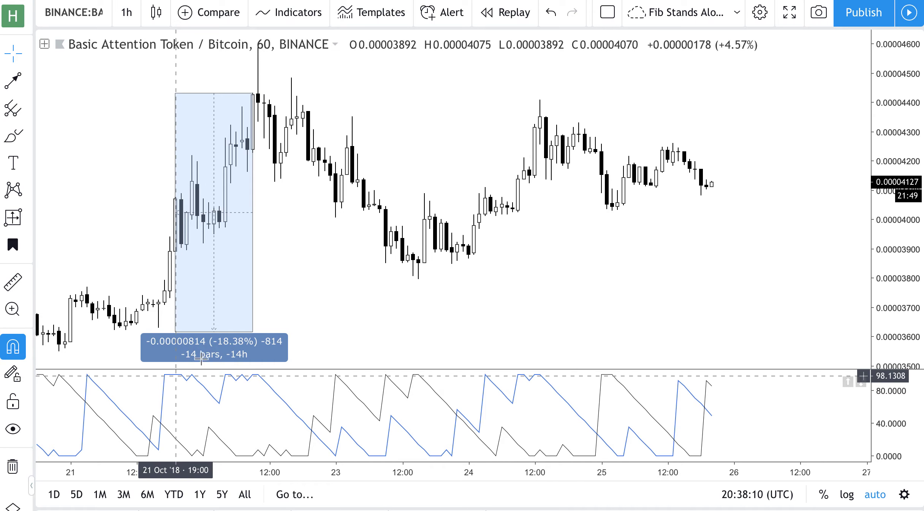
Step: Stretch the date and price range back to 21 October 04:00 and delete it
left_click(174, 332)
left_click_drag(174, 332, 94, 354)
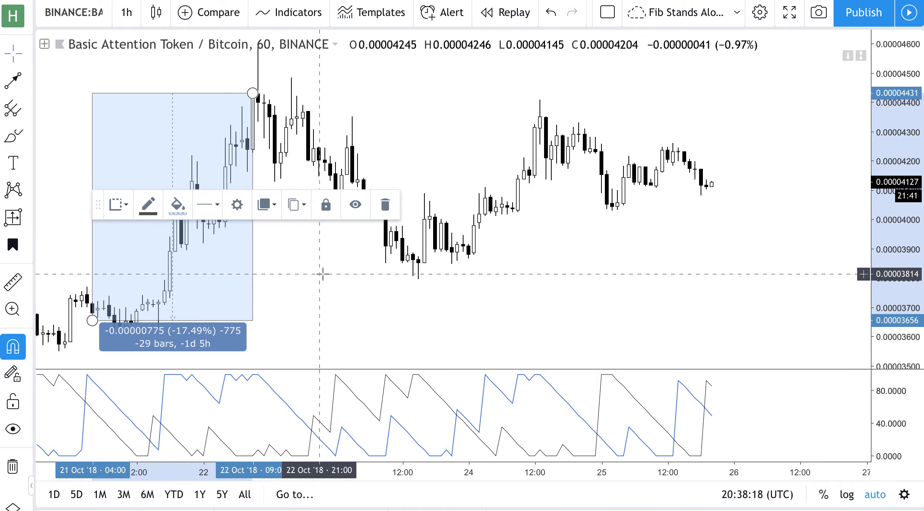
key("Delete")
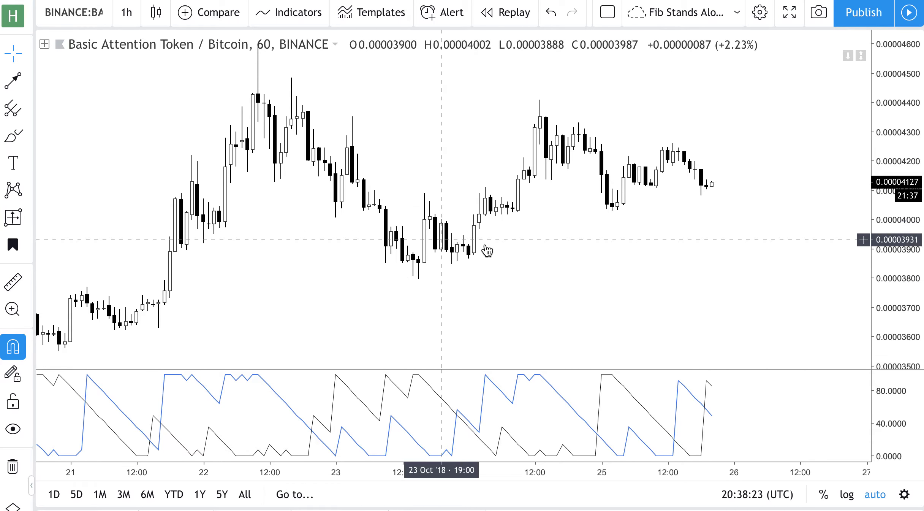
Step: Draw a Date and Price Range from the 20 October 11:00 candle at 0.00003724 back 14 bars
scroll(501, 224, "down", 5)
scroll(501, 224, "down", 2)
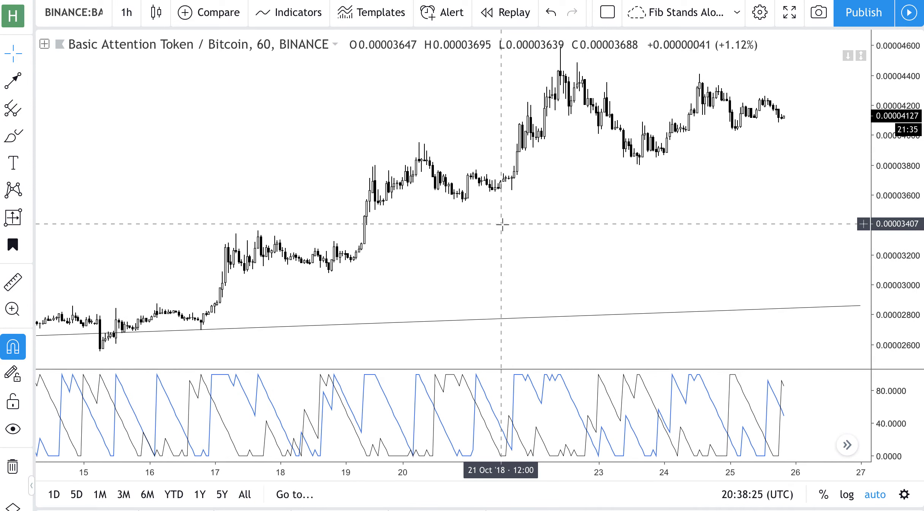
scroll(502, 224, "up", 5)
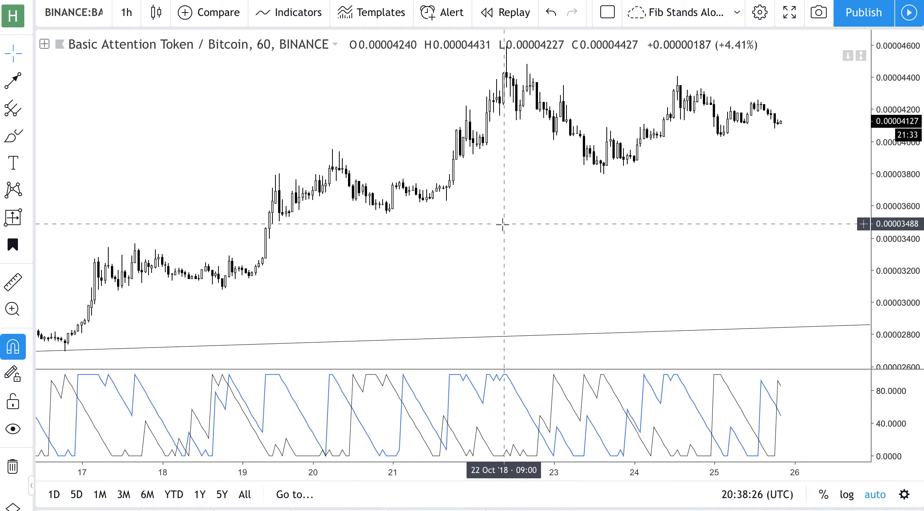
scroll(502, 224, "up", 2)
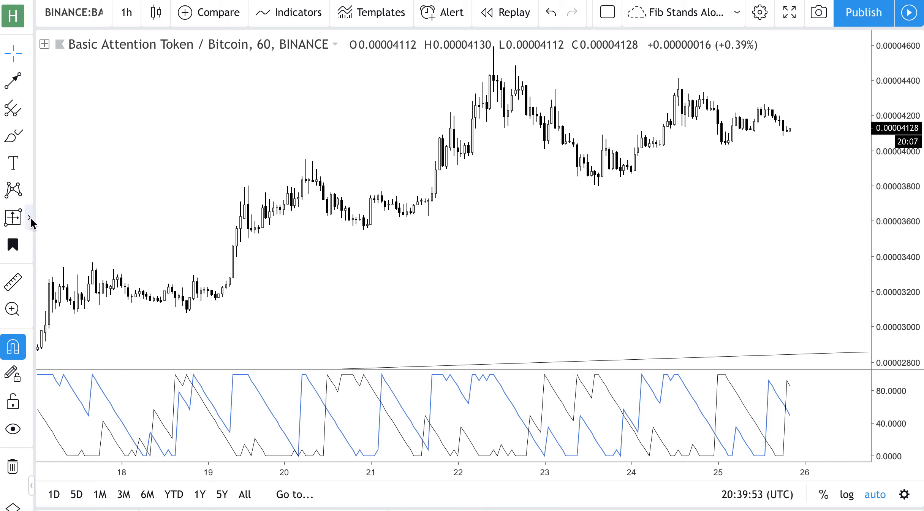
left_click(12, 217)
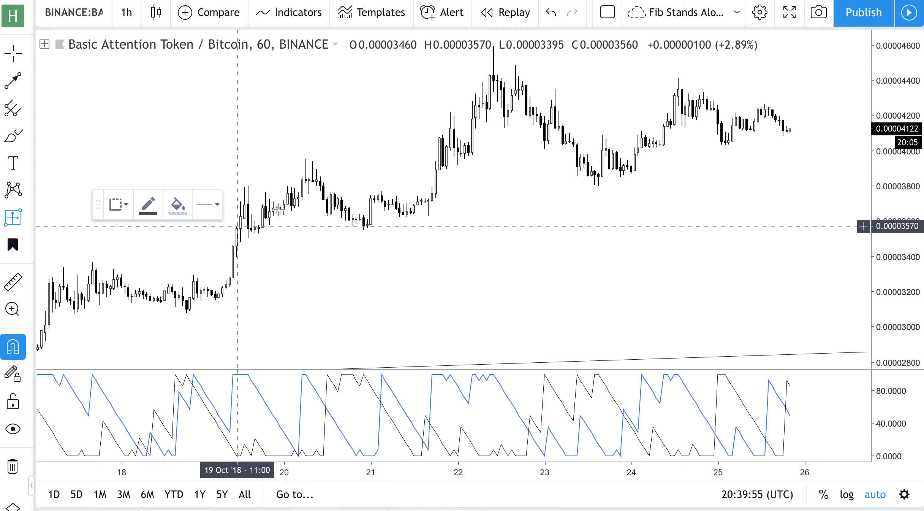
left_click(323, 195)
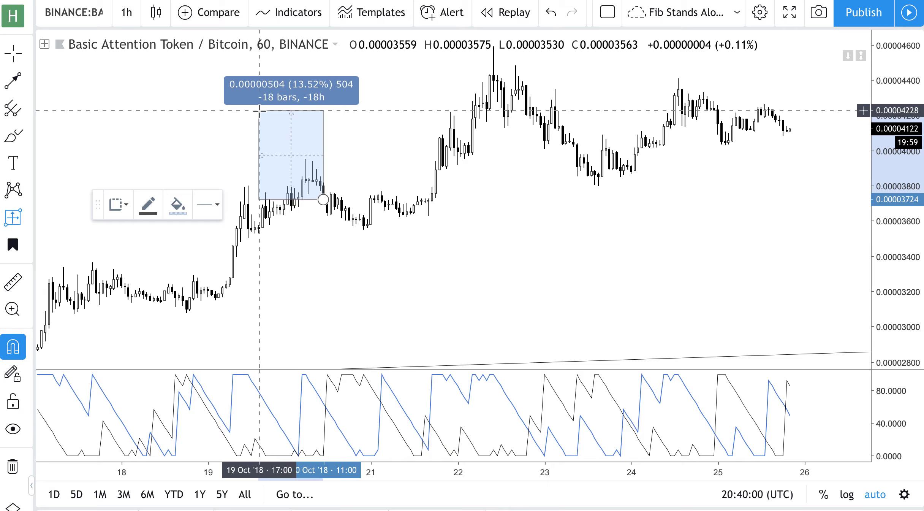
left_click(273, 322)
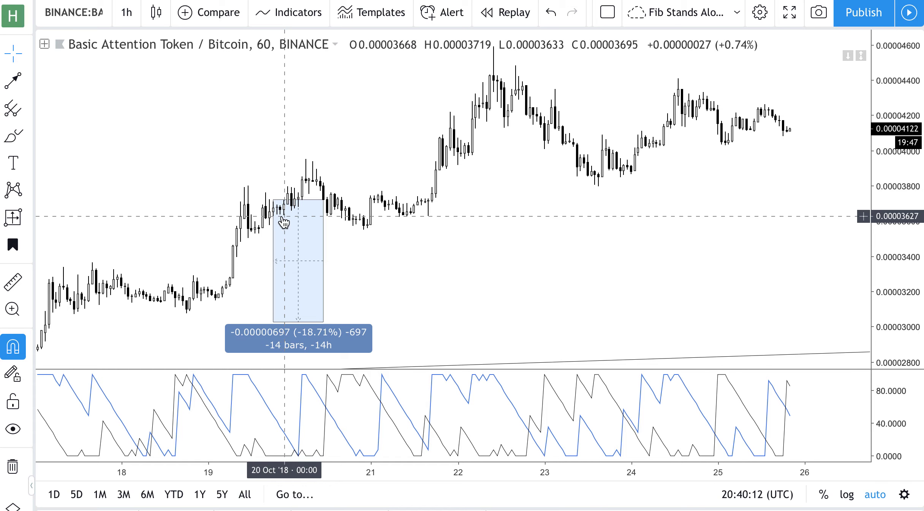
Step: Draw a Price Range beside the 14-bar range, from 0.00003724 down to 0.00003648 at the 20 October 12:00 candle
scroll(284, 222, "up", 4)
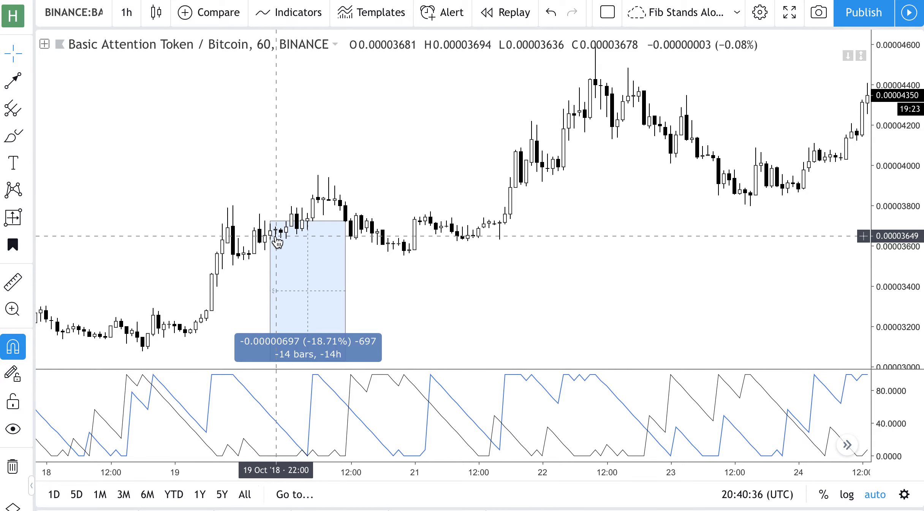
left_click(278, 239)
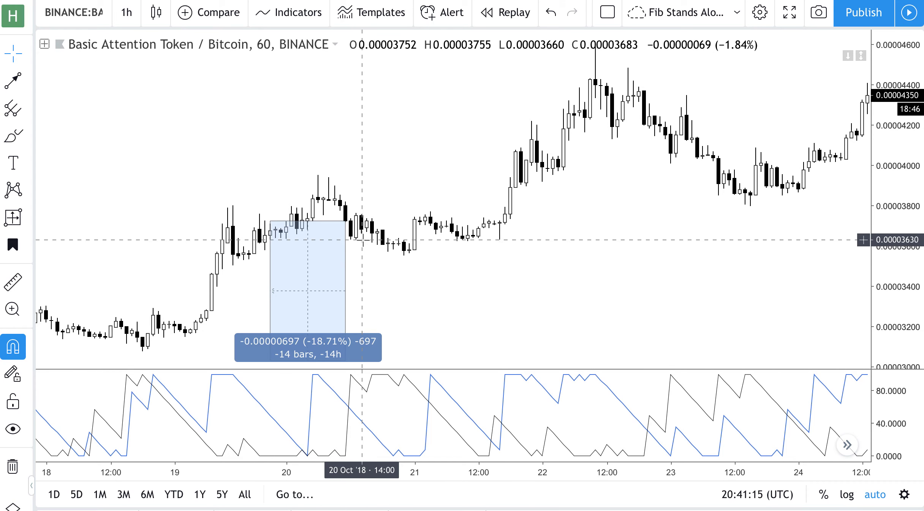
scroll(346, 244, "up", 3)
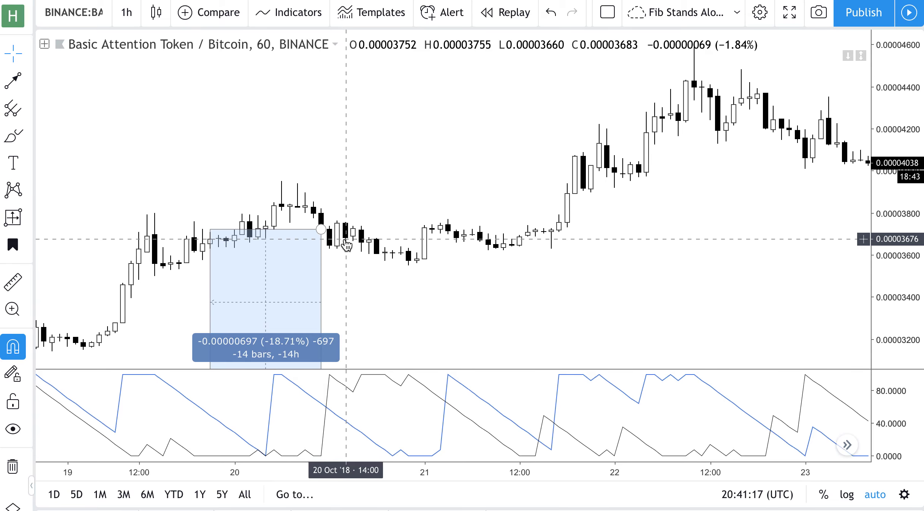
scroll(346, 243, "left", 2)
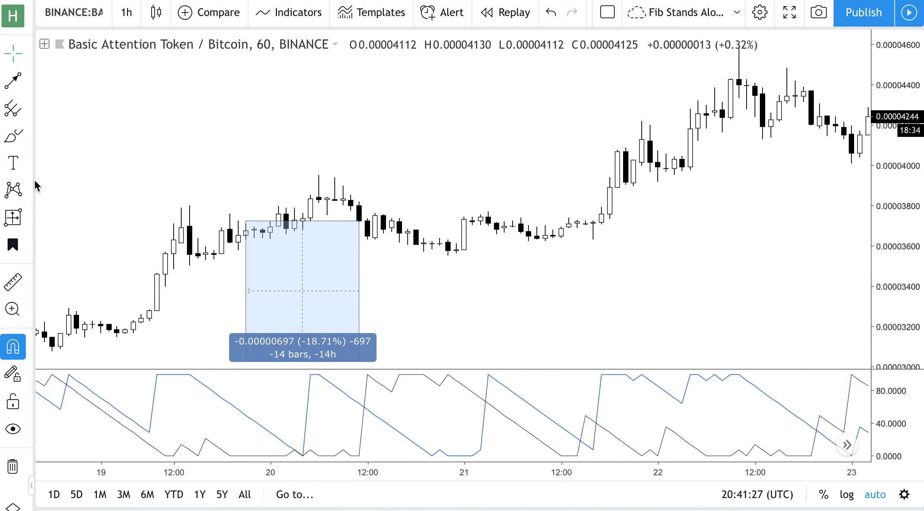
left_click(28, 217)
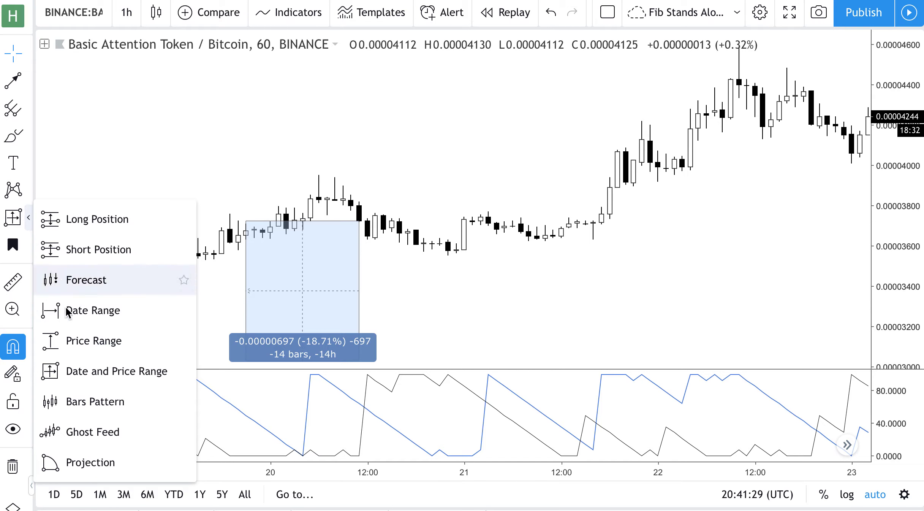
left_click(76, 334)
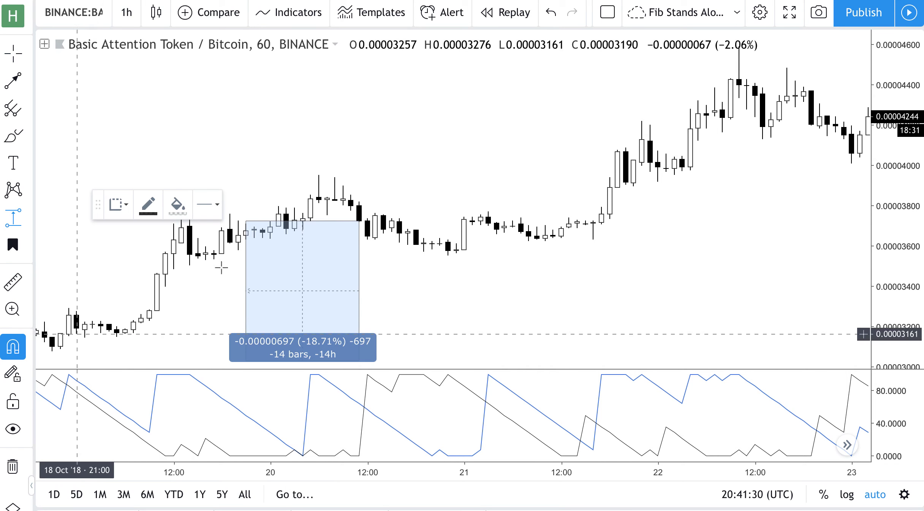
left_click(360, 221)
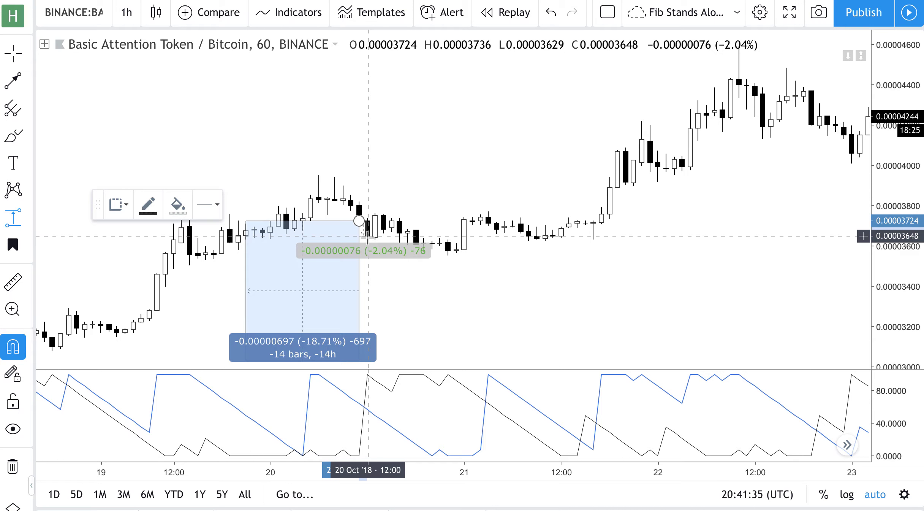
left_click(368, 236)
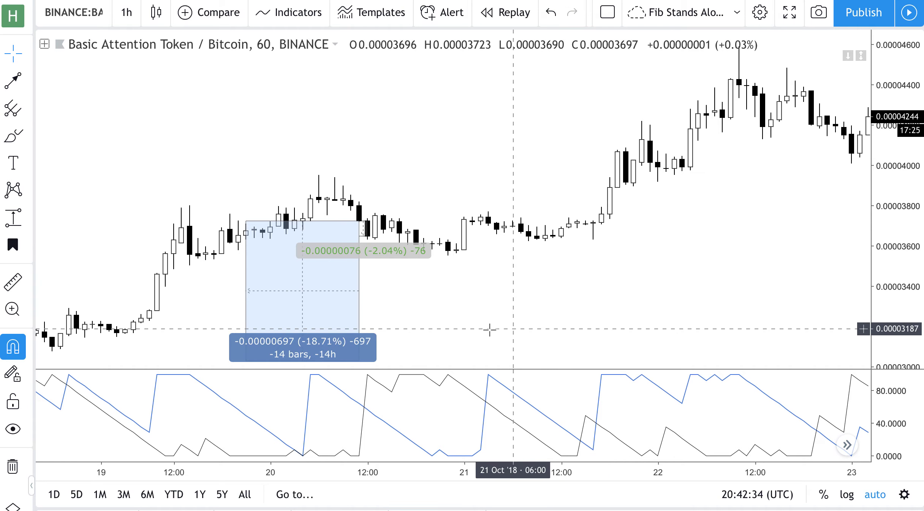
scroll(561, 358, "right", 10)
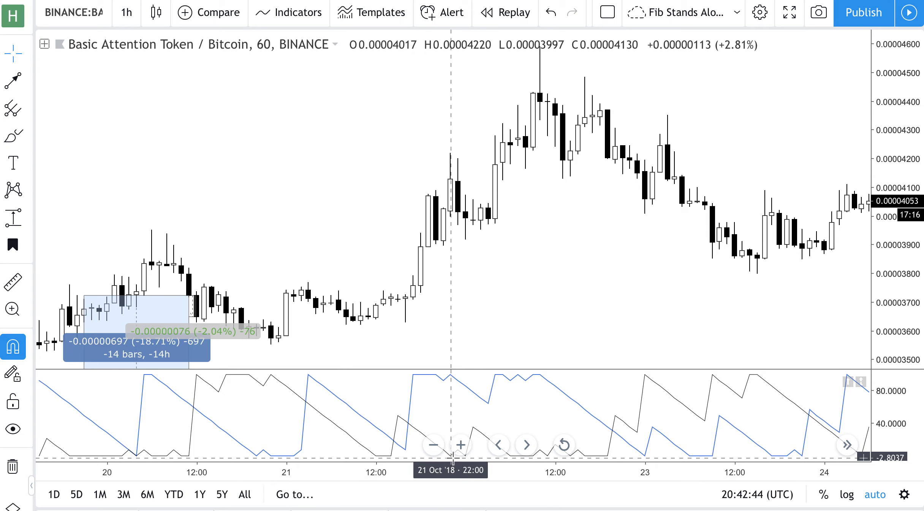
Step: Measure from the 21 October 22:00 candle at 0.00004017 to the 23 October 00:00 candle at 0.00004156 with a Price Range, and delete it
left_click(13, 219)
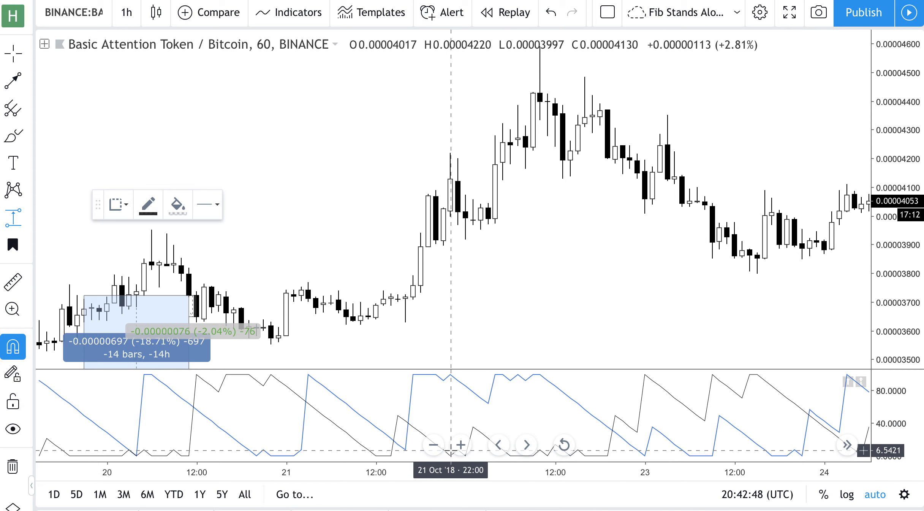
left_click(451, 210)
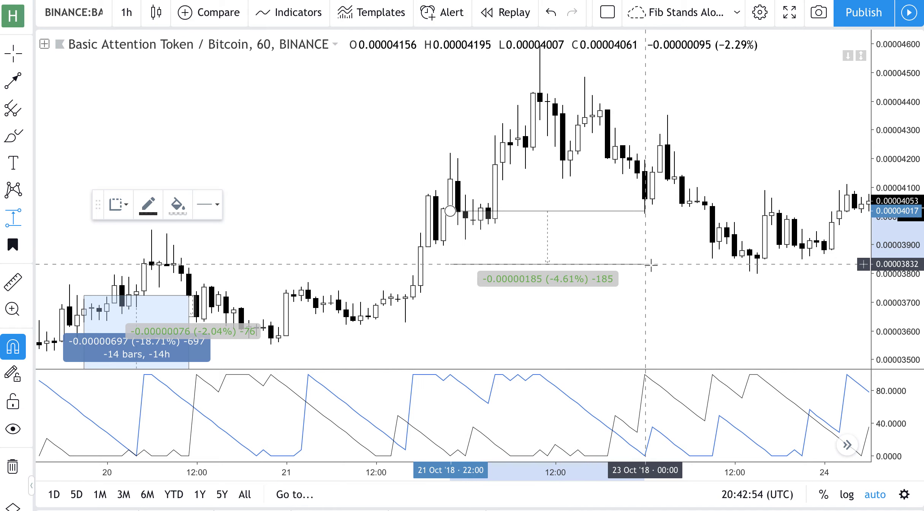
left_click(644, 172)
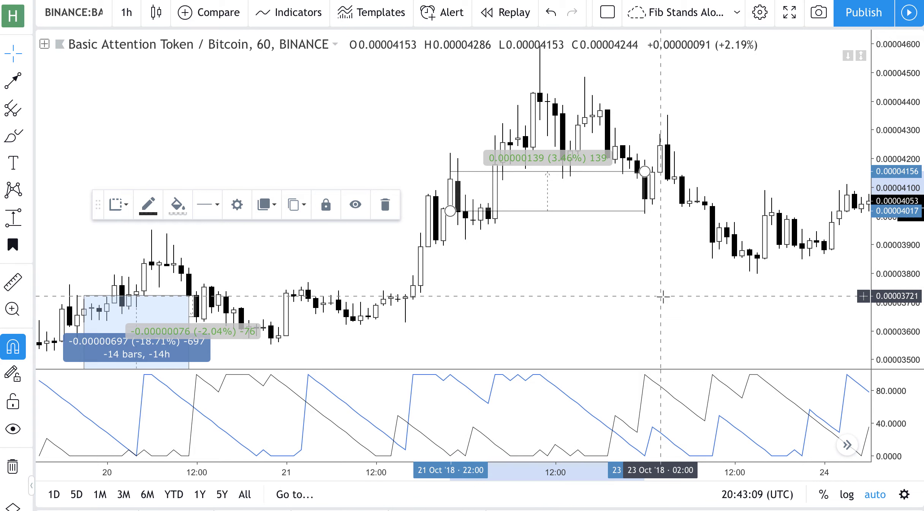
key("Delete")
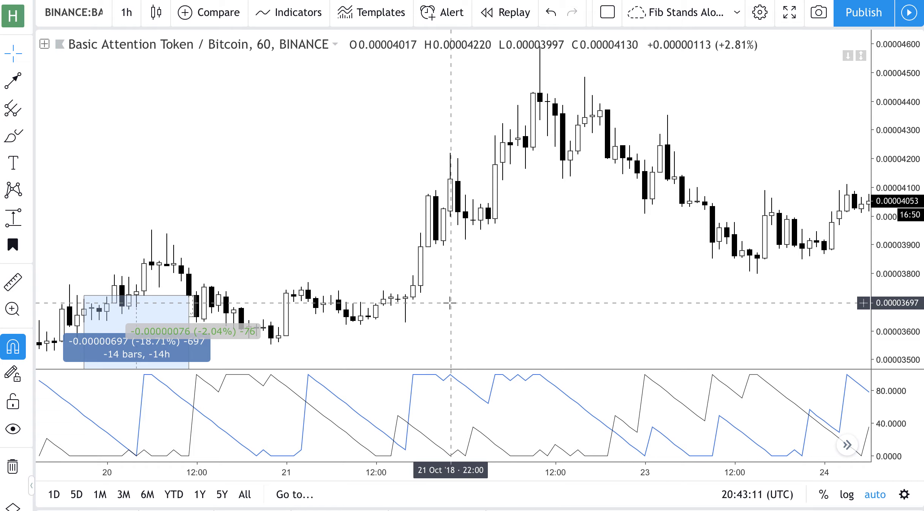
Step: Delete the Price Range and the 14-bar Date and Price Range drawn at the 20 October candles
scroll(361, 357, "left", 10)
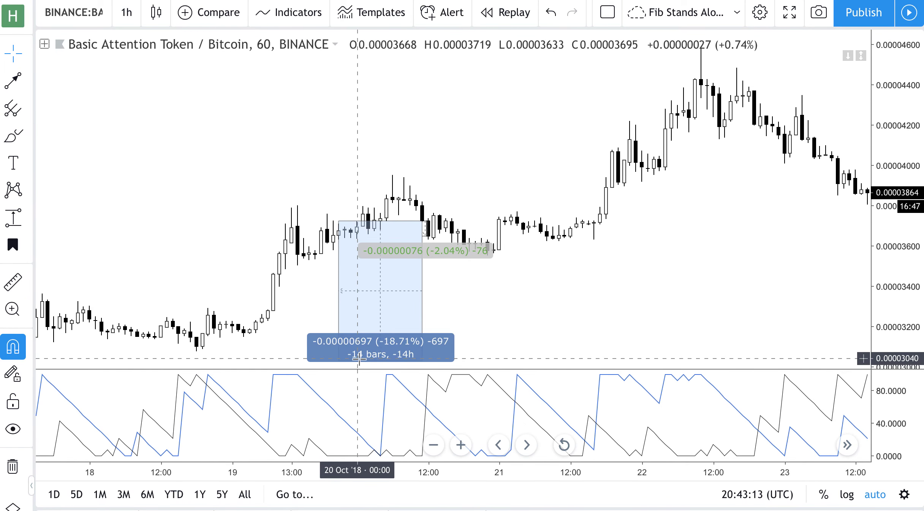
scroll(423, 206, "left", 5)
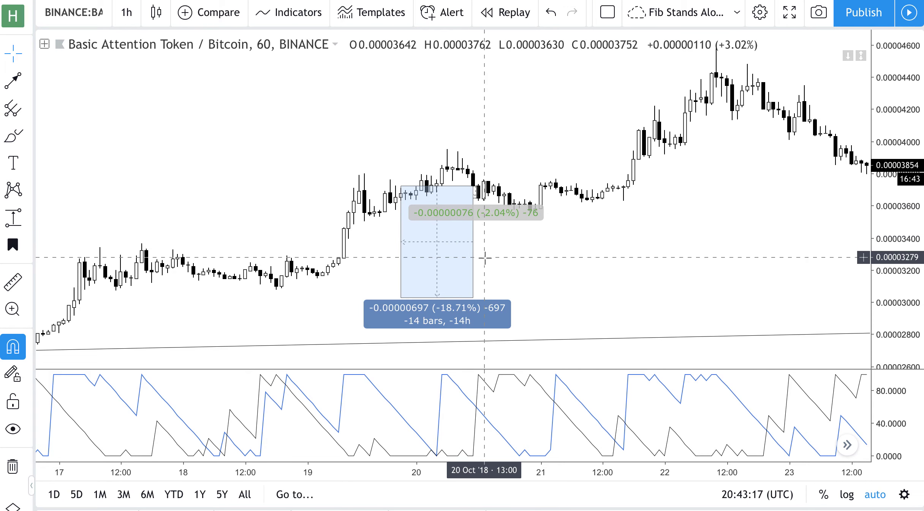
left_click(480, 213)
left_click(480, 216)
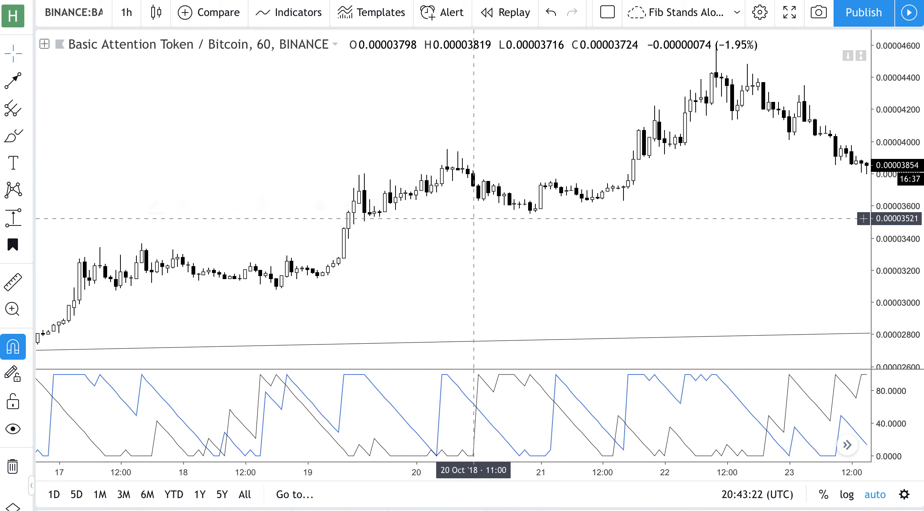
key("Delete")
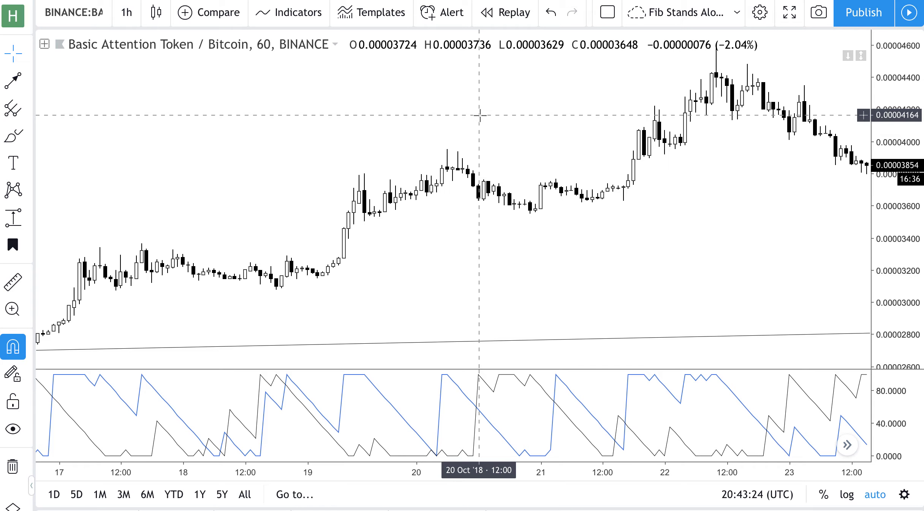